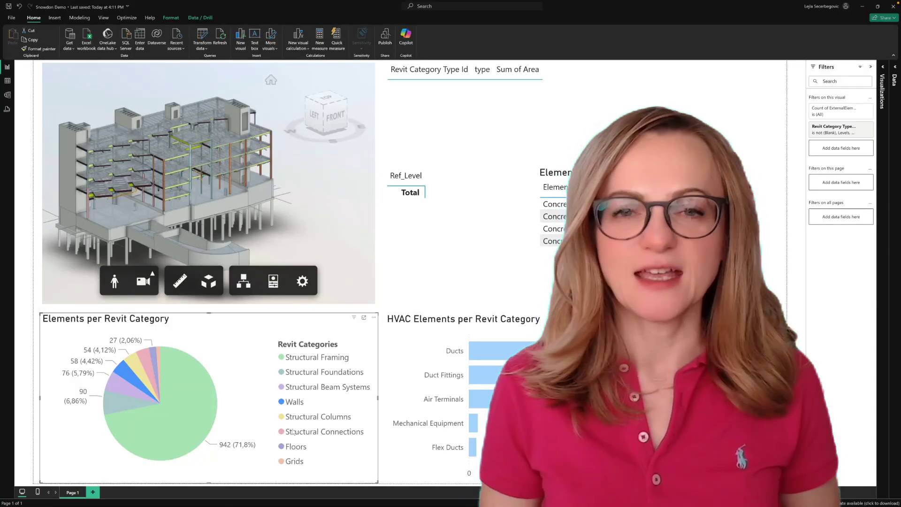
Clear the Walls highlight in the pie chart and cross-filter the report to the Ducts bar
left_click(256, 402)
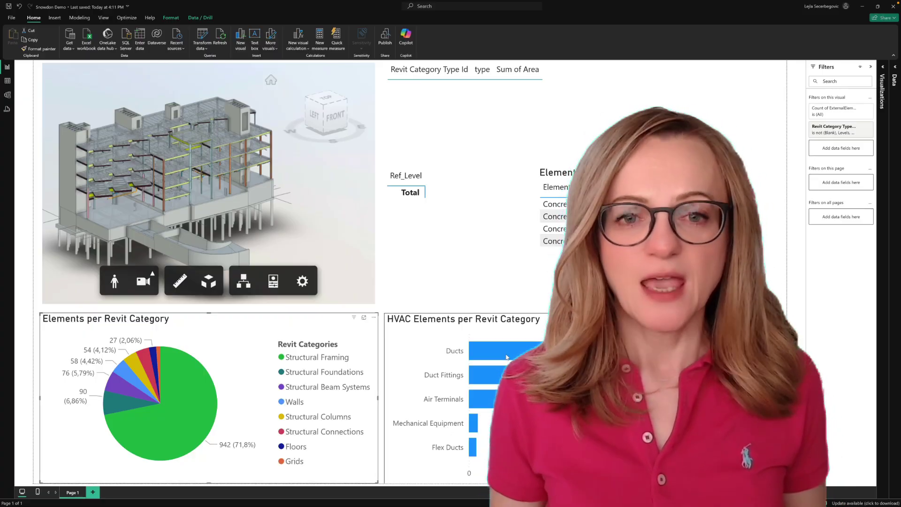
left_click(506, 358)
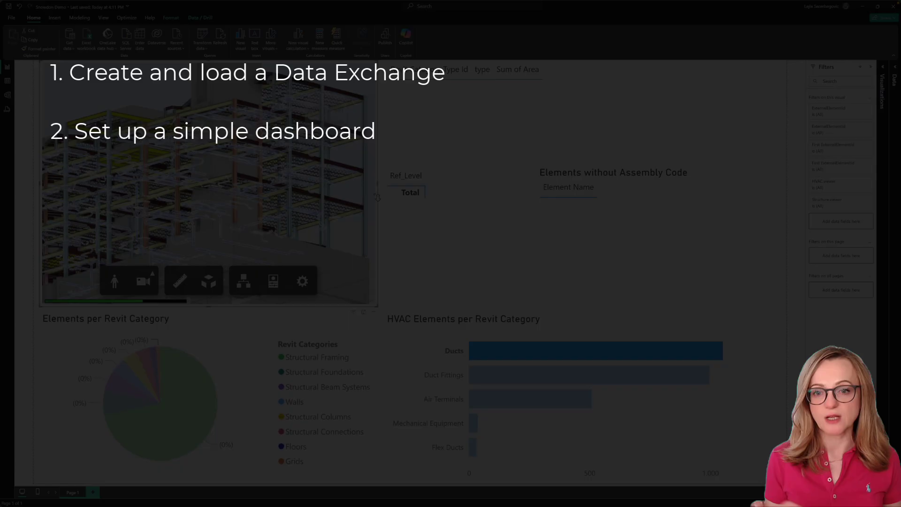
Select the 3D viewer visual, then remove the Ducts and pie chart cross-highlights
left_click(780, 304)
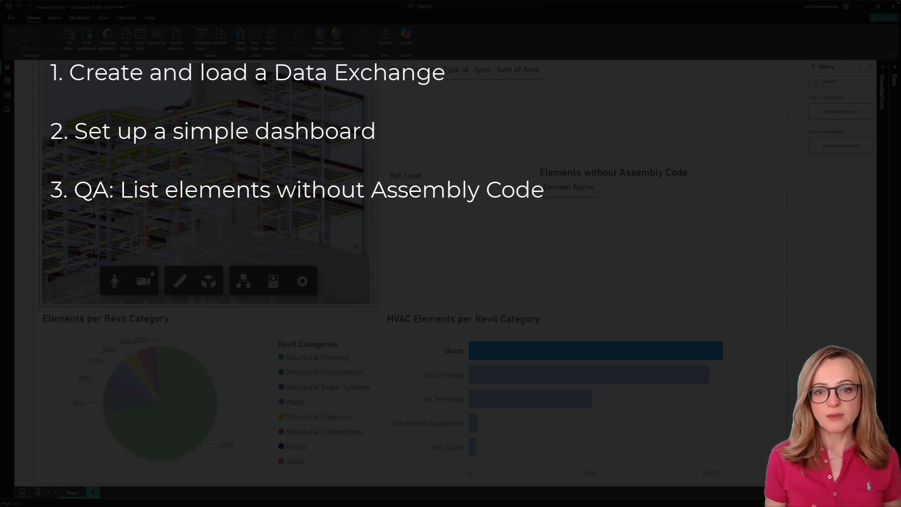
left_click(352, 243)
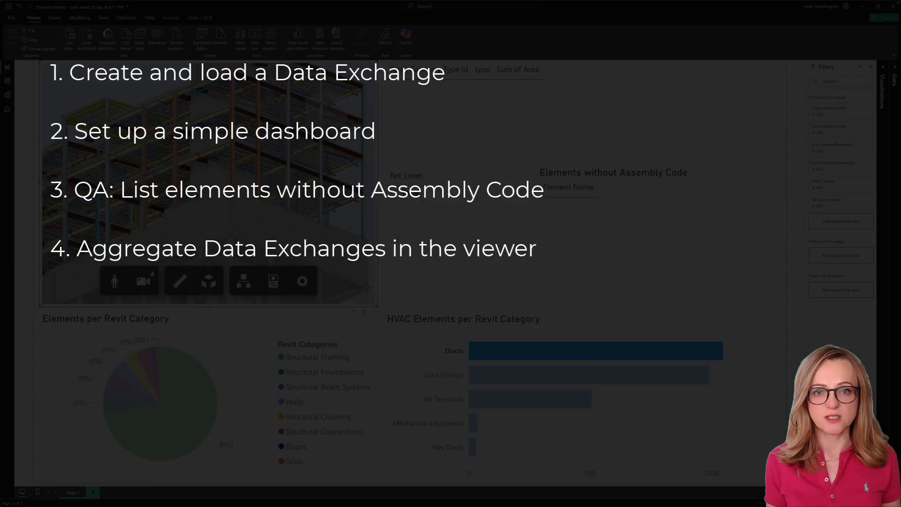
left_click(633, 424)
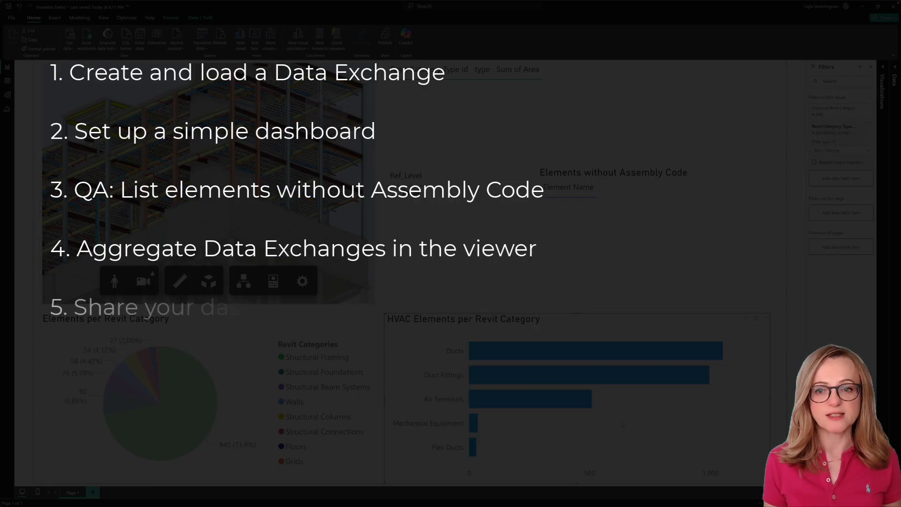
left_click(623, 425)
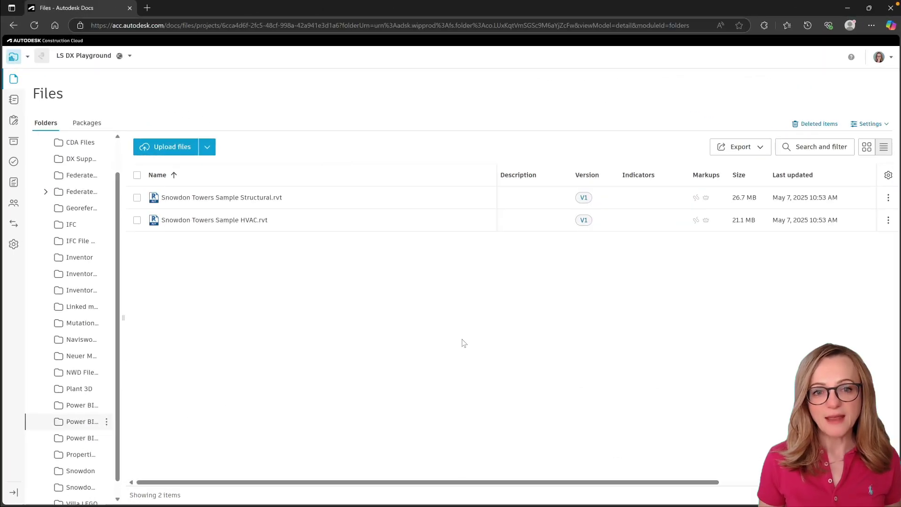
Open Structural.rvt and switch to its Structure Only 3D view
left_click(255, 198)
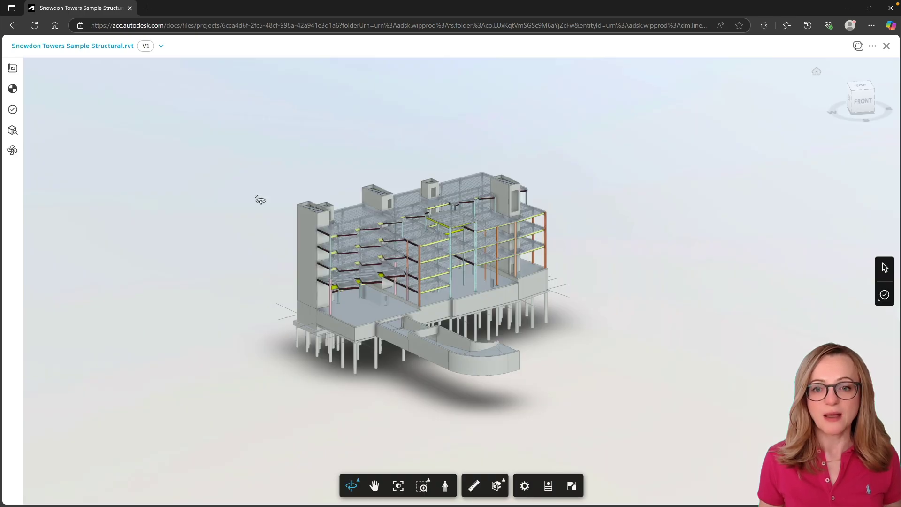
left_click(13, 68)
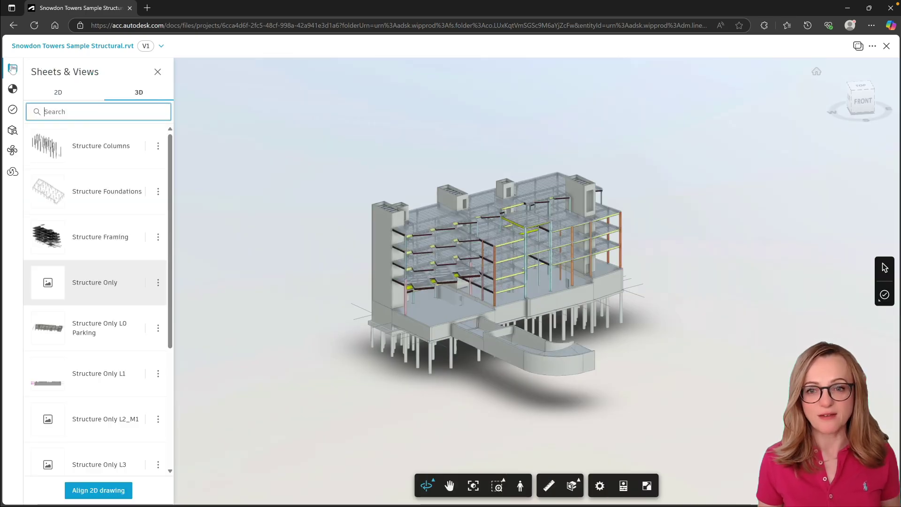
left_click_drag(171, 329, 177, 436)
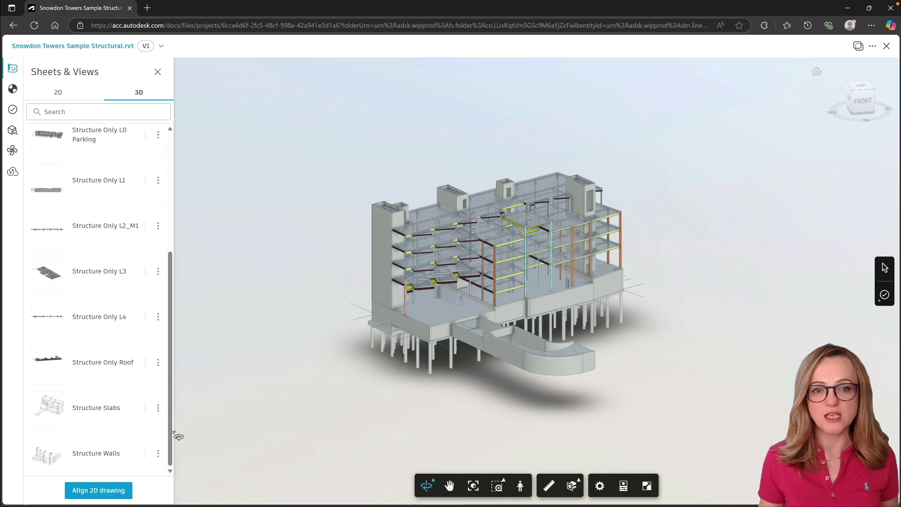
left_click(111, 282)
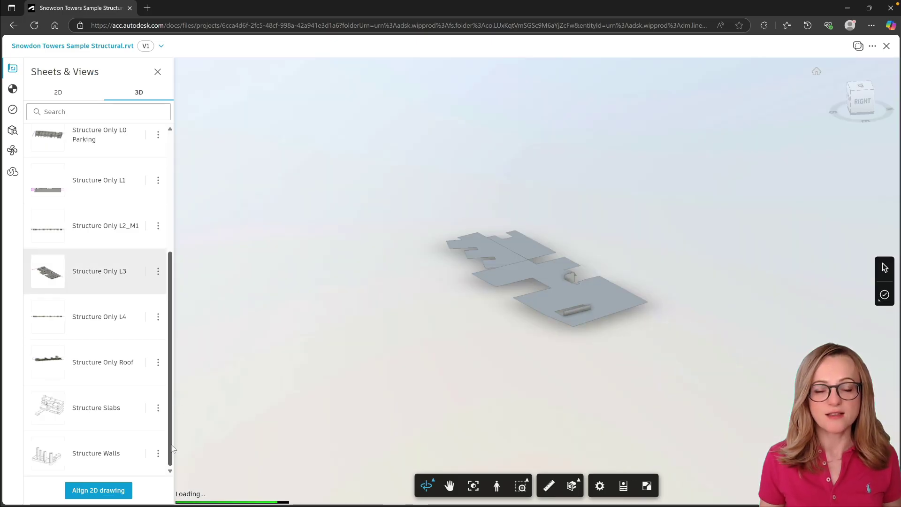
left_click(101, 416)
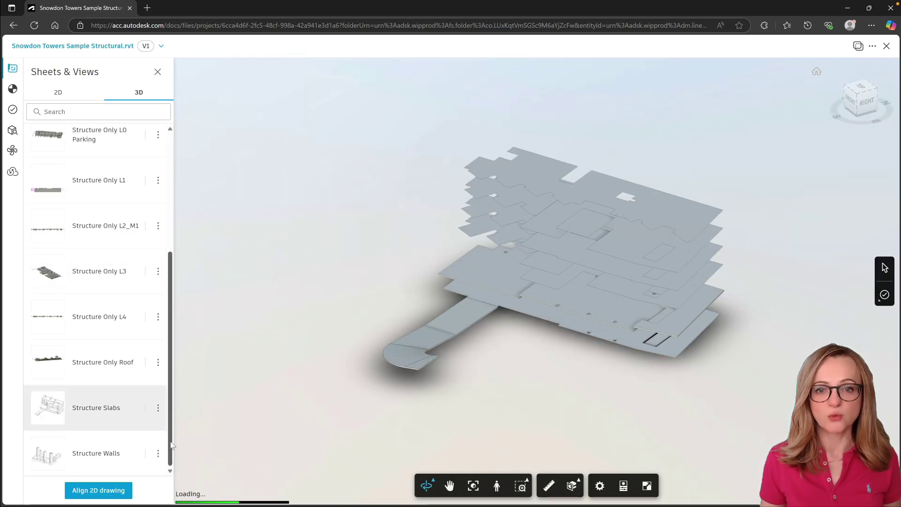
left_click_drag(172, 445, 172, 326)
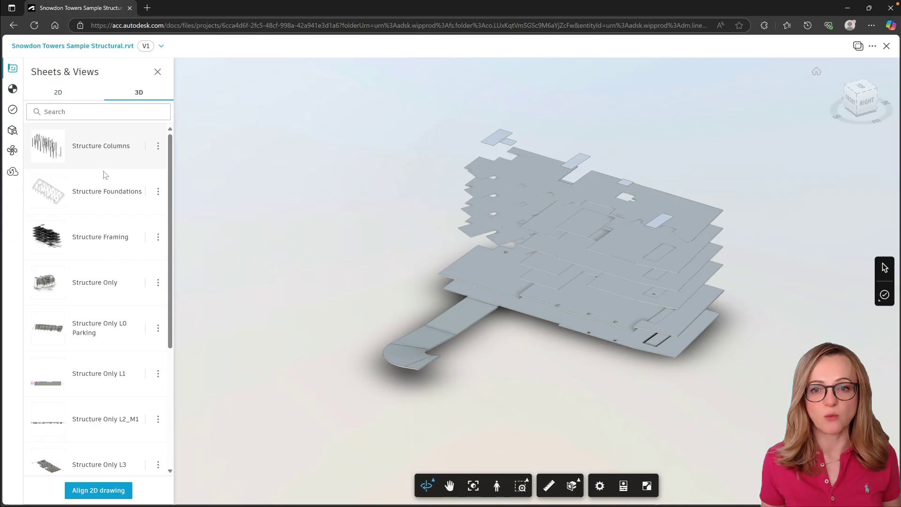
left_click(107, 291)
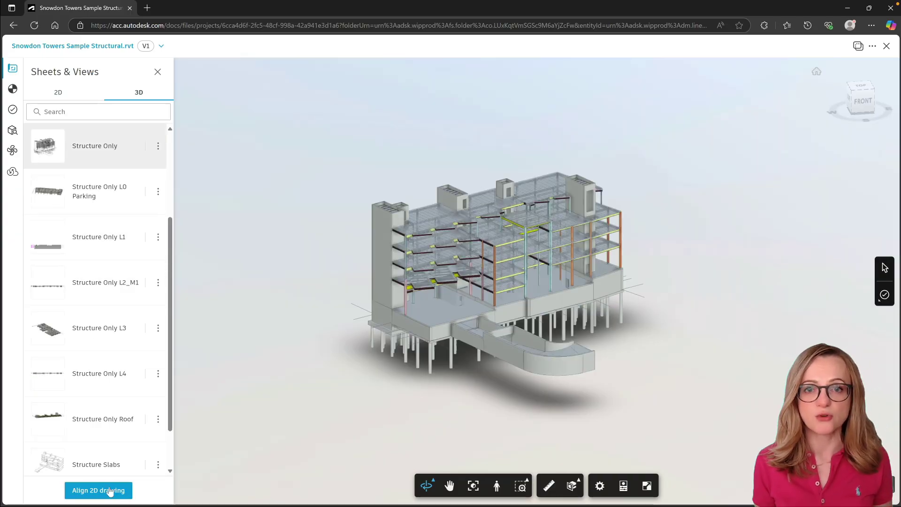
Create a Data Exchange from Structure Only, renamed to 'Structure'
left_click(160, 147)
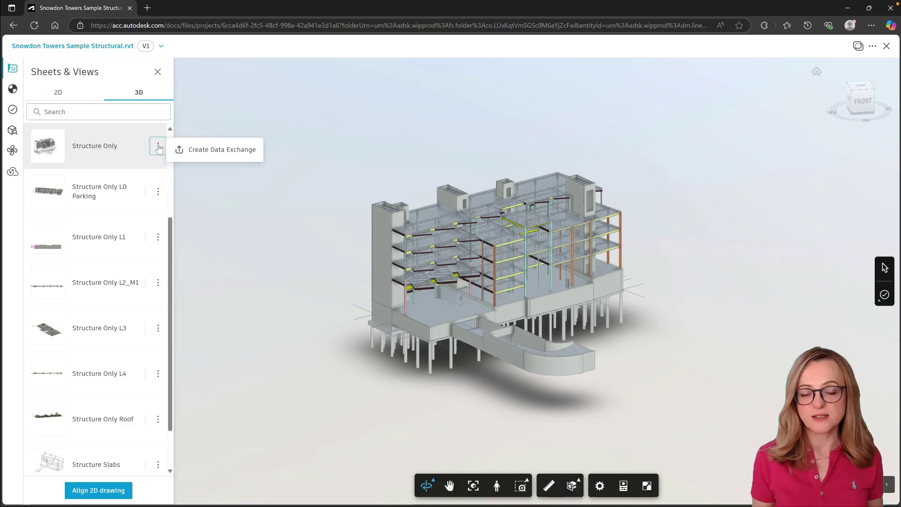
left_click(203, 150)
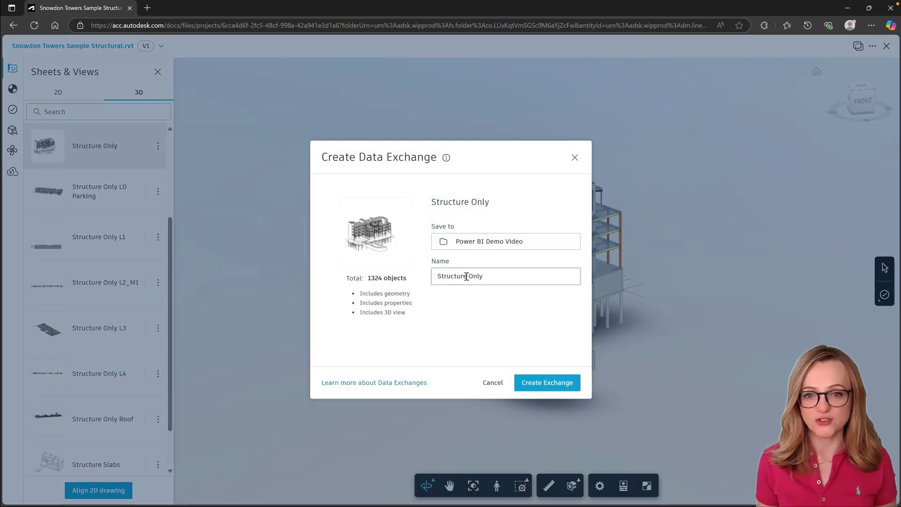
left_click_drag(467, 276, 502, 278)
key("BackSpace")
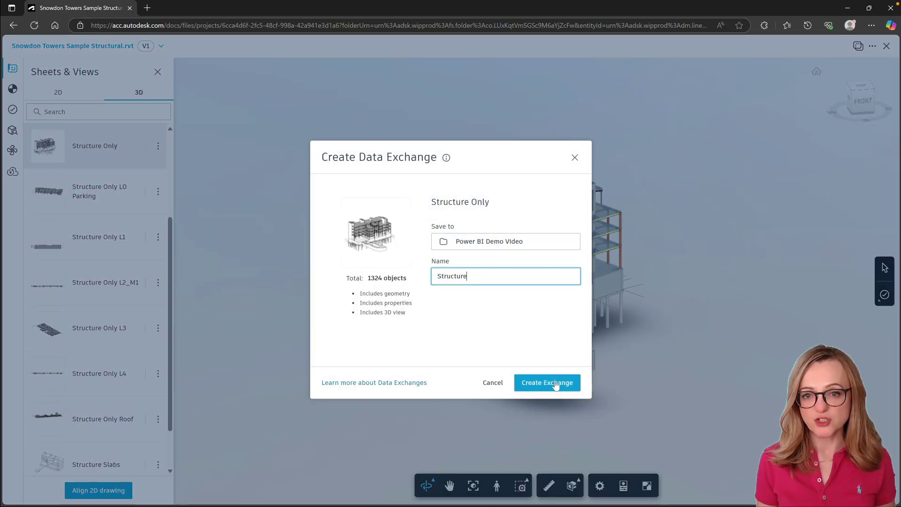
left_click(556, 384)
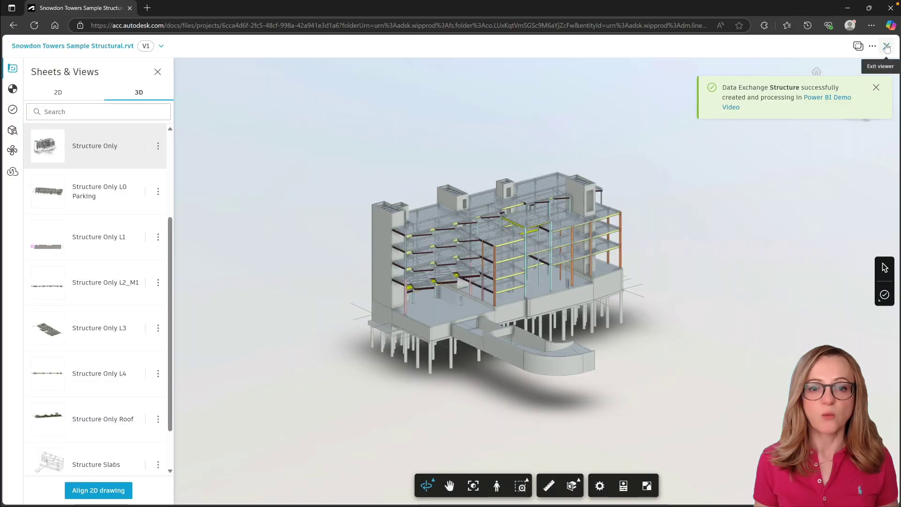
Open HVAC.rvt and list its 3D views
left_click(887, 45)
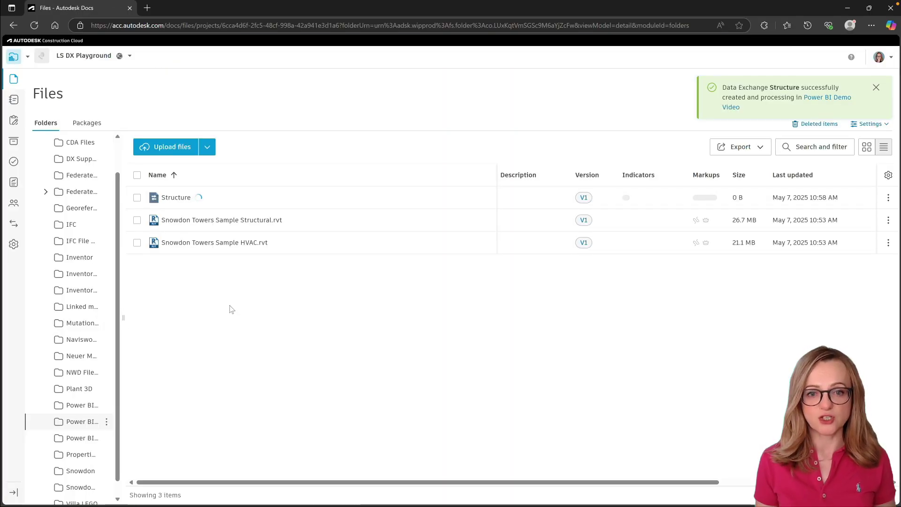
left_click(239, 243)
left_click(13, 131)
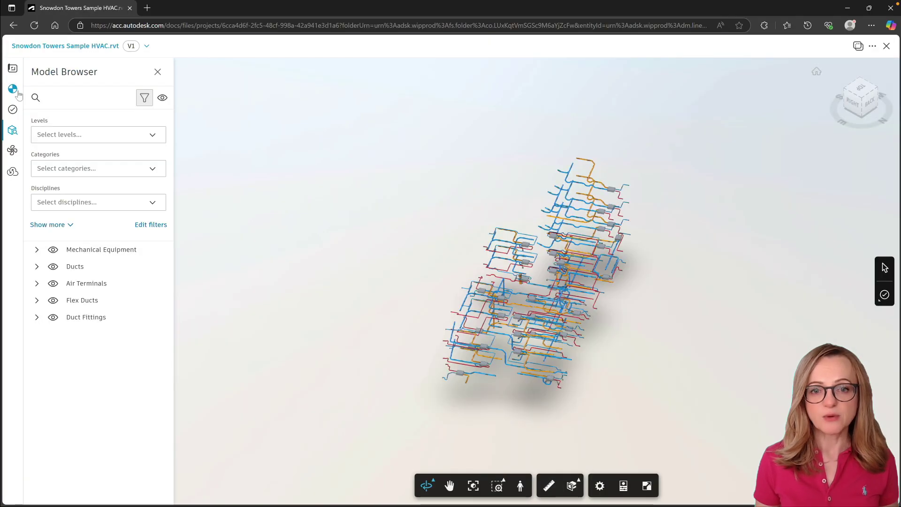
left_click(13, 68)
left_click_drag(298, 340, 676, 380)
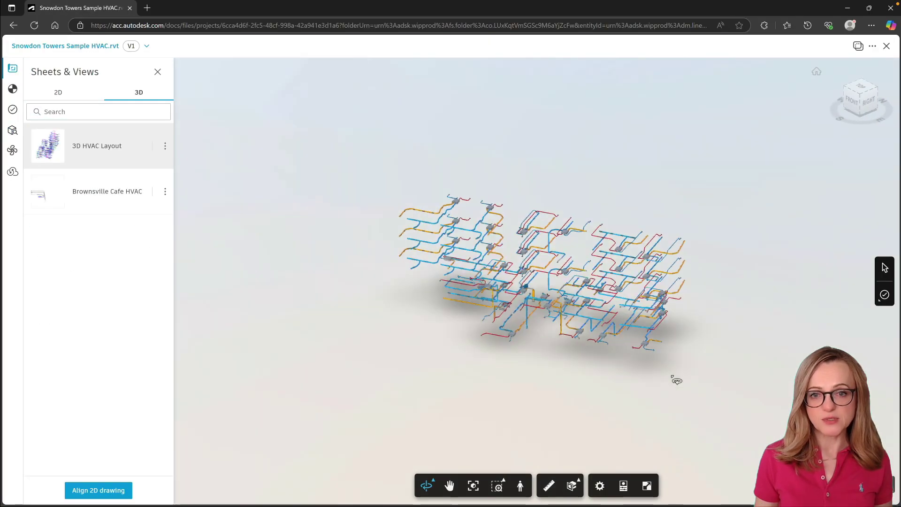
Create a Data Exchange named 'HVAC' from the 3D HVAC Layout view
left_click(165, 146)
left_click(225, 152)
triple_click(493, 270)
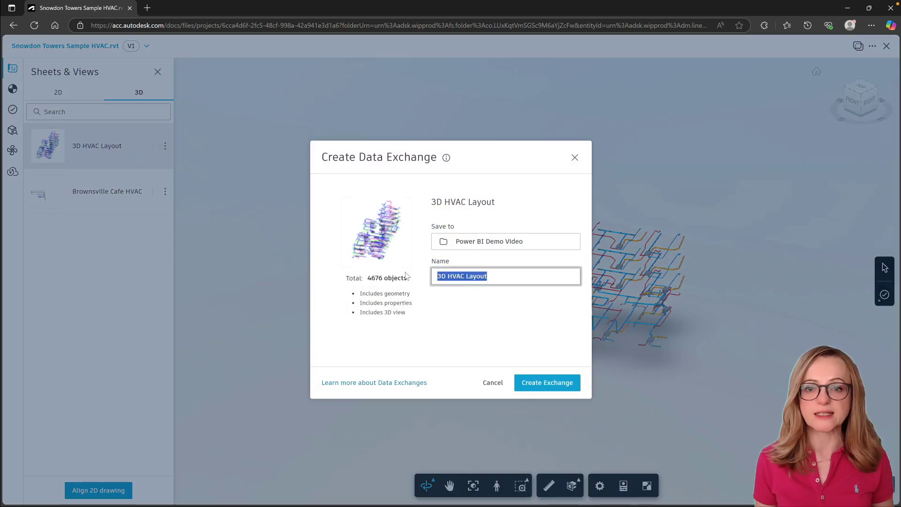
type("HVAC")
left_click(547, 387)
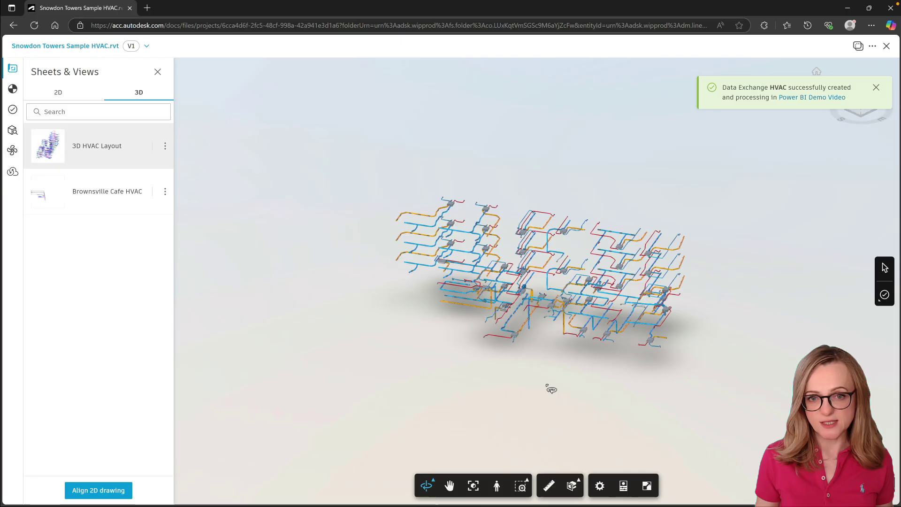
Open the Structure exchange and set its sharing to share by link
left_click(887, 46)
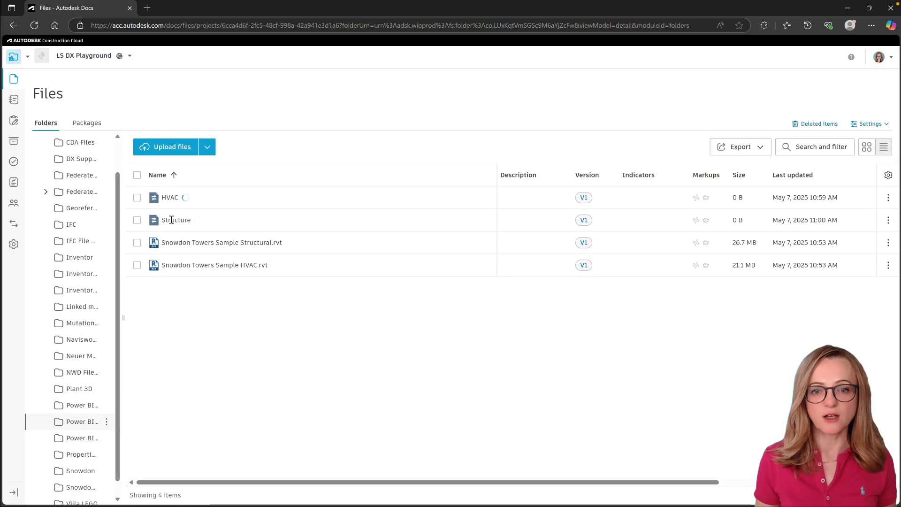
left_click(175, 222)
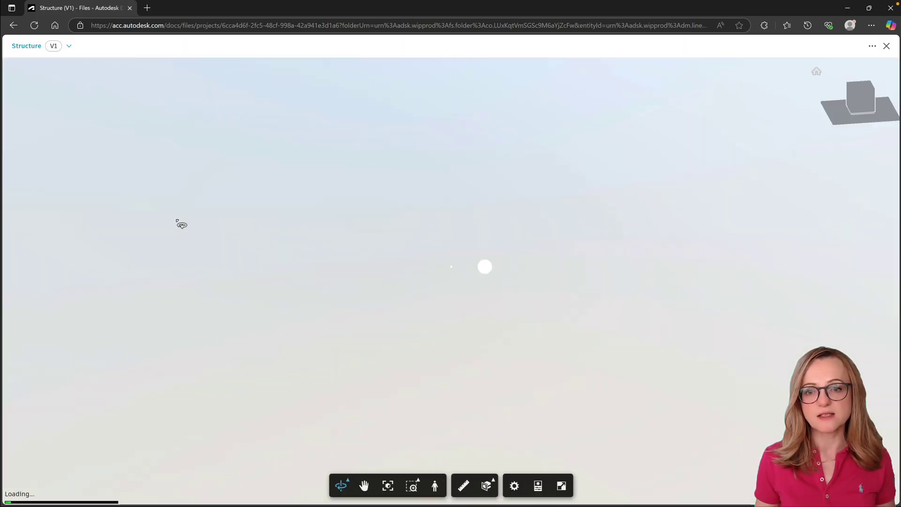
left_click(873, 46)
left_click(865, 70)
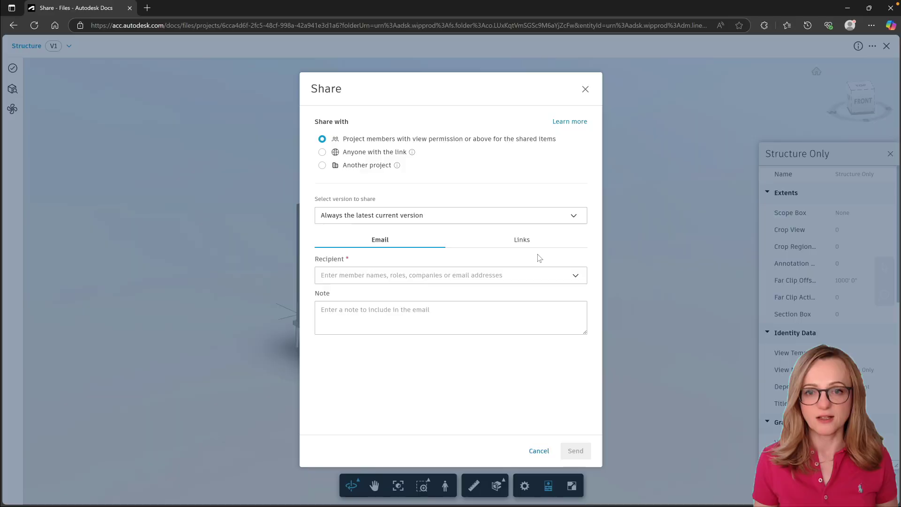
left_click(534, 242)
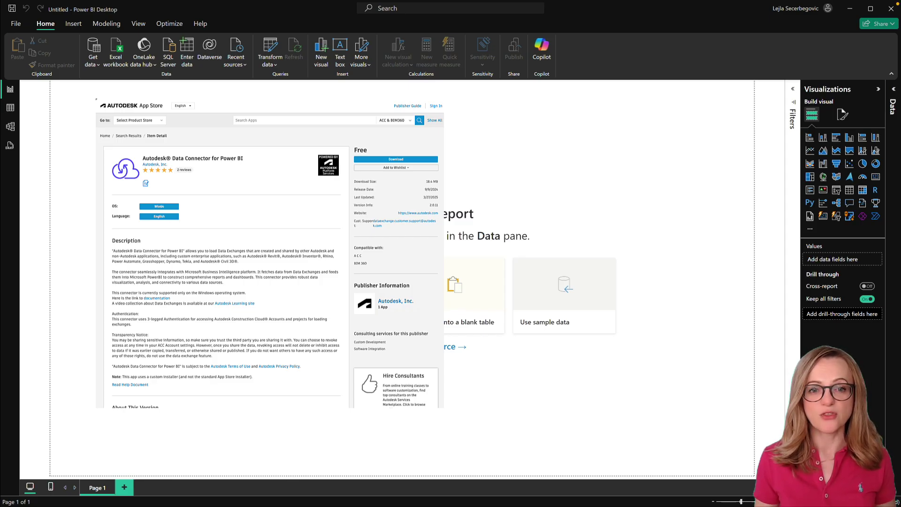
Search the data source catalogue for 'autodesk' and connect with Autodesk Data Connector for Power BI
left_click(93, 54)
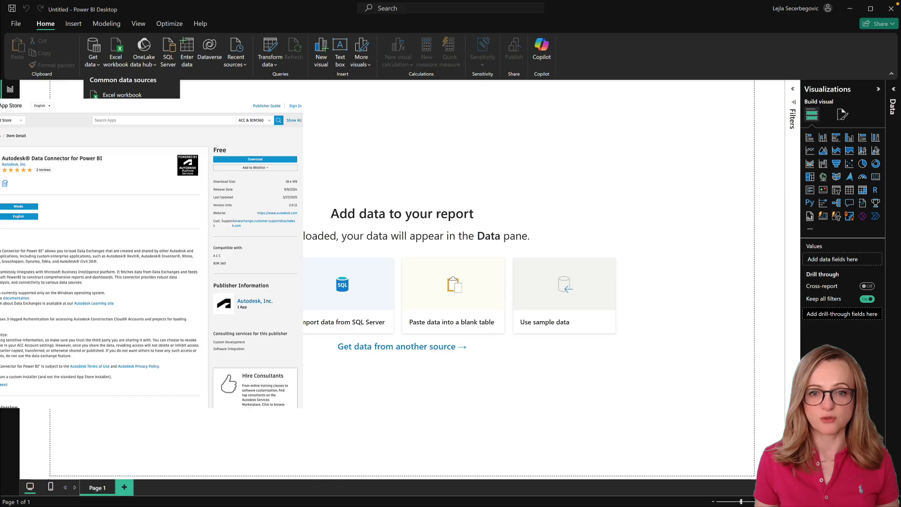
left_click(136, 272)
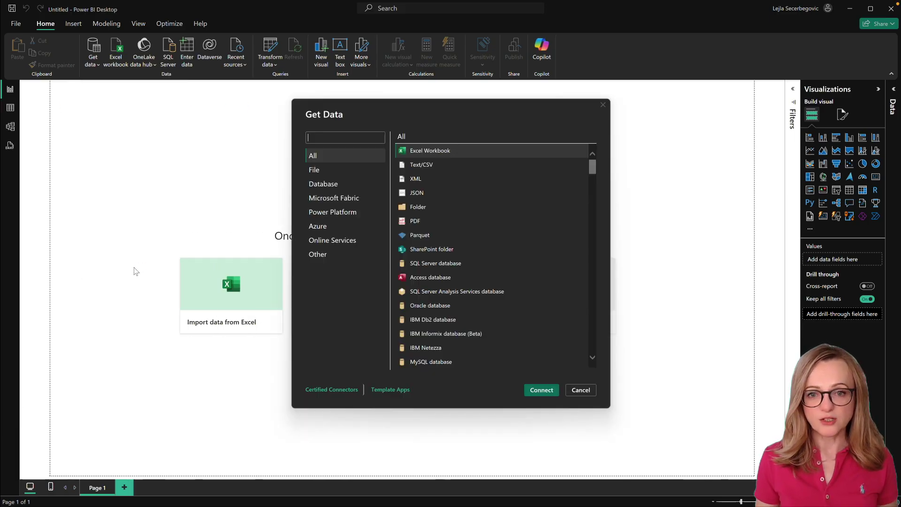
type("autodesk")
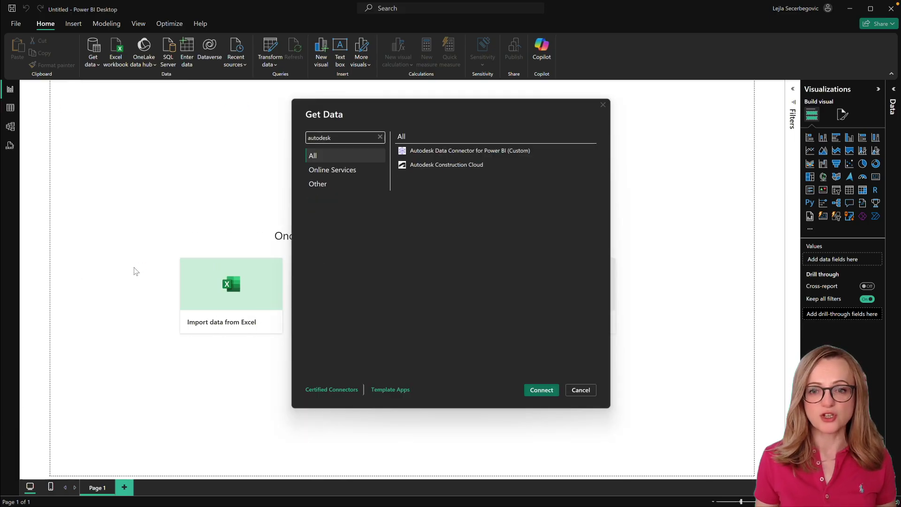
left_click(514, 152)
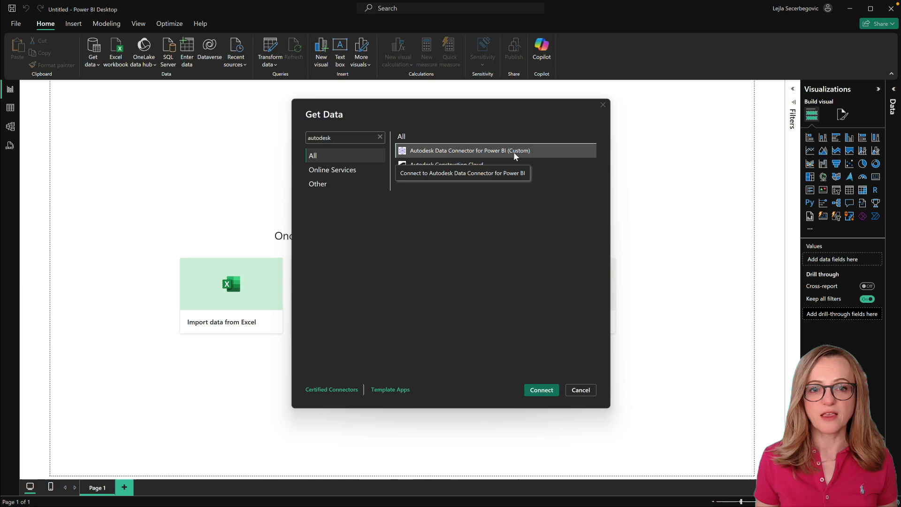
left_click(547, 394)
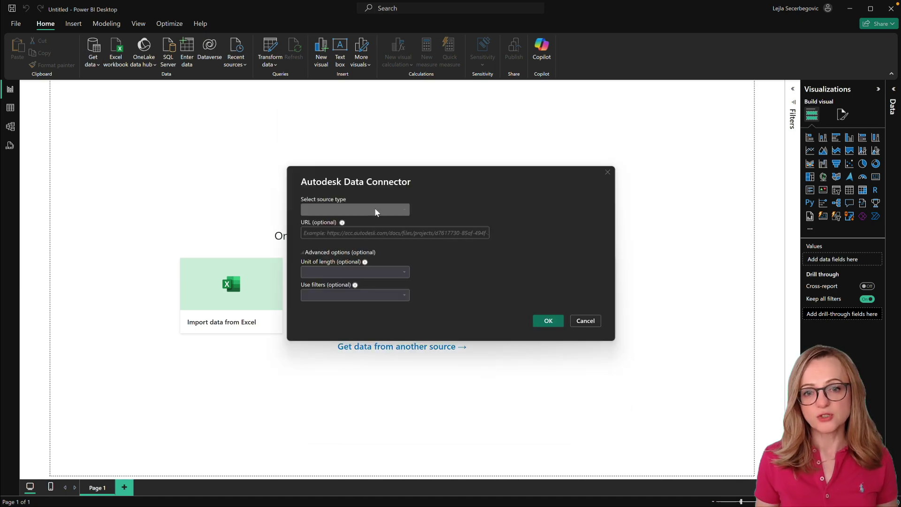
Paste the Data Exchange URL, leave Unit of length empty, and set Use filters to Yes
left_click(342, 232)
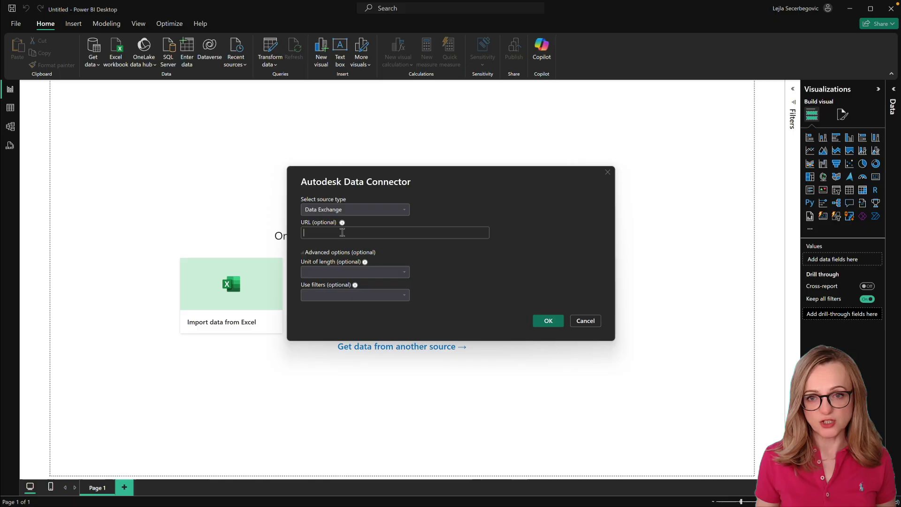
key("ctrl+v")
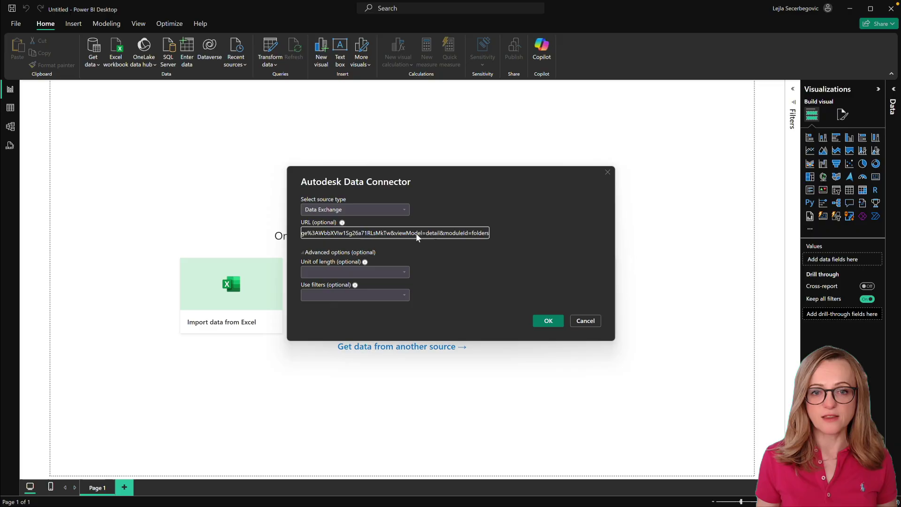
left_click(406, 271)
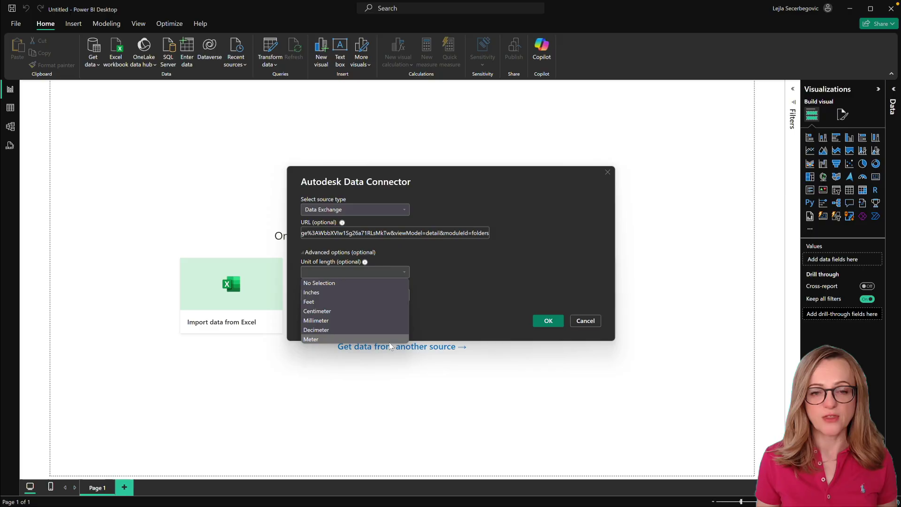
left_click(473, 258)
left_click(357, 296)
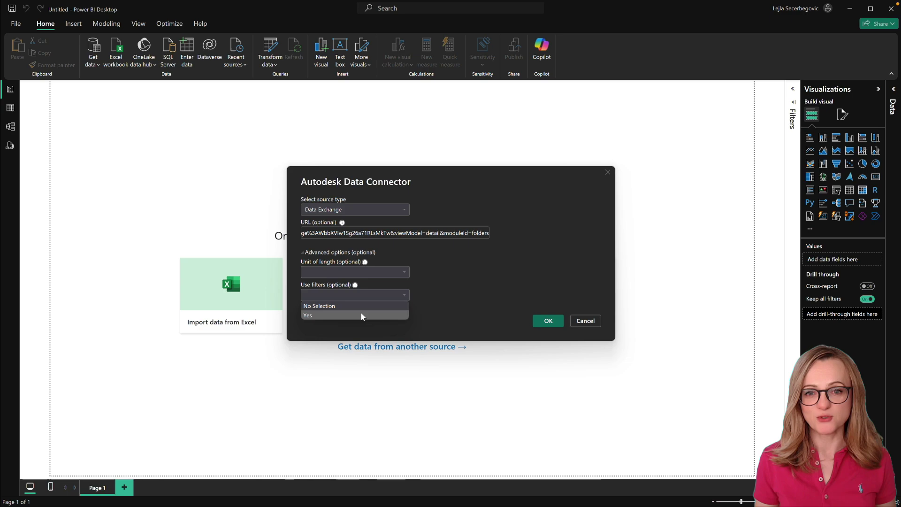
left_click(362, 316)
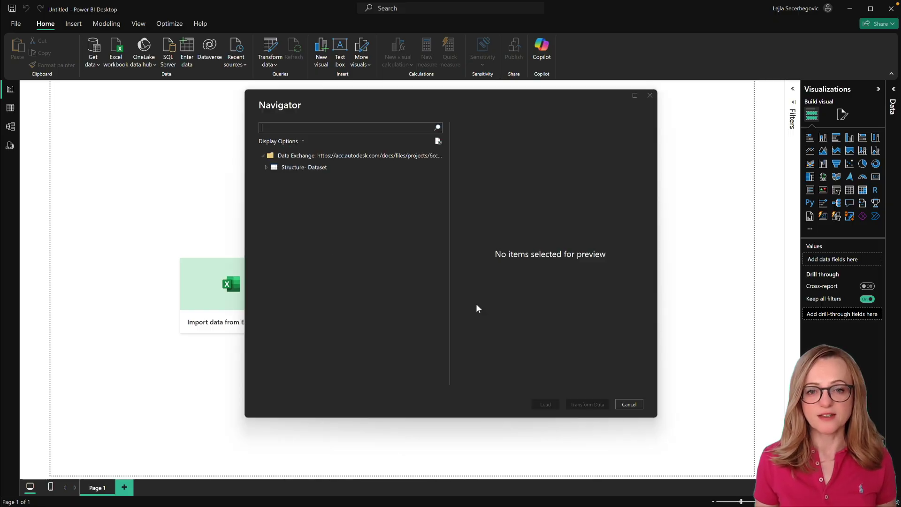
Tick Structure- Dataset in the Navigator and set Filter By to category
left_click(267, 167)
left_click(277, 179)
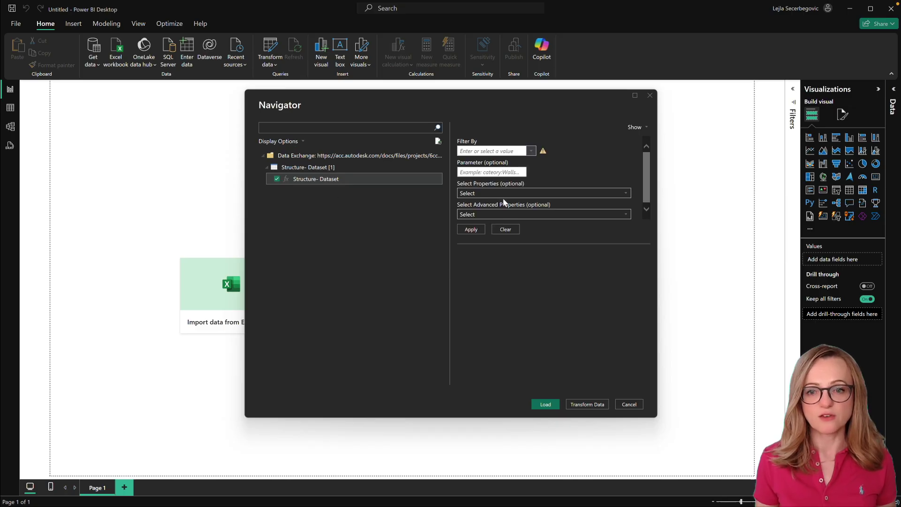
left_click(532, 152)
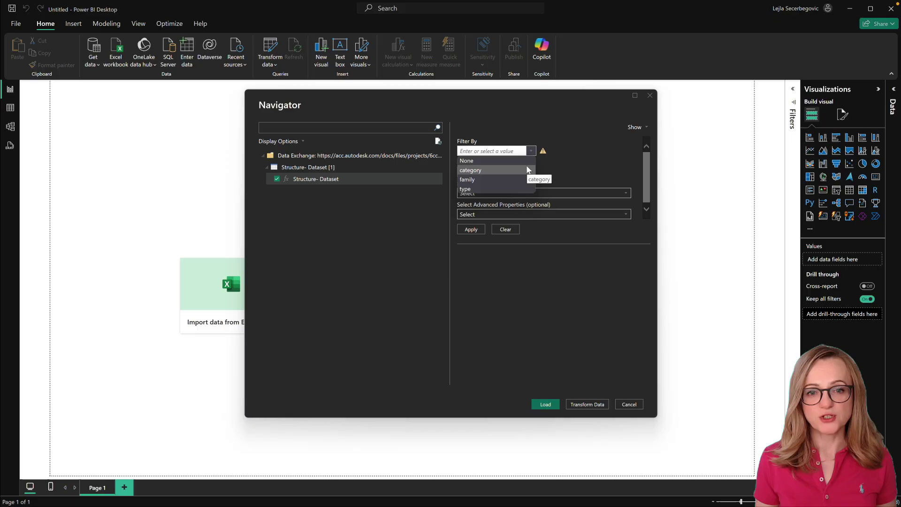
left_click(526, 170)
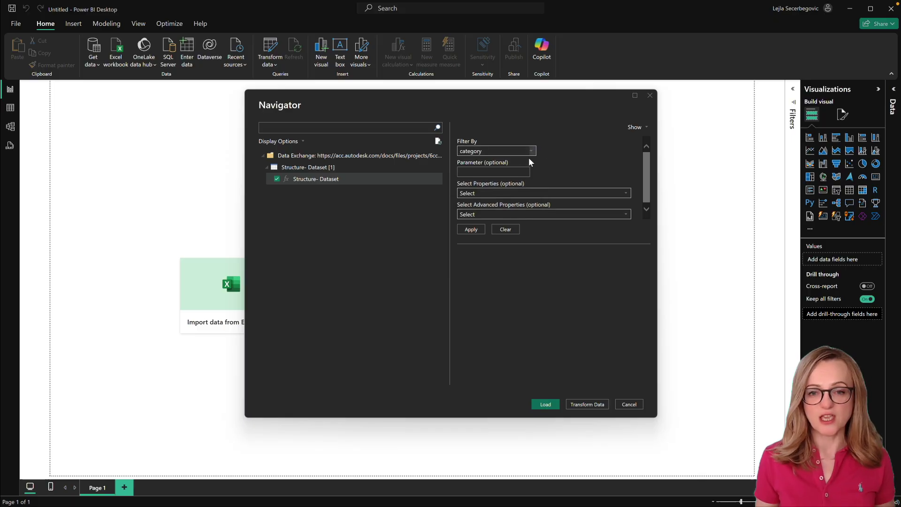
left_click(532, 151)
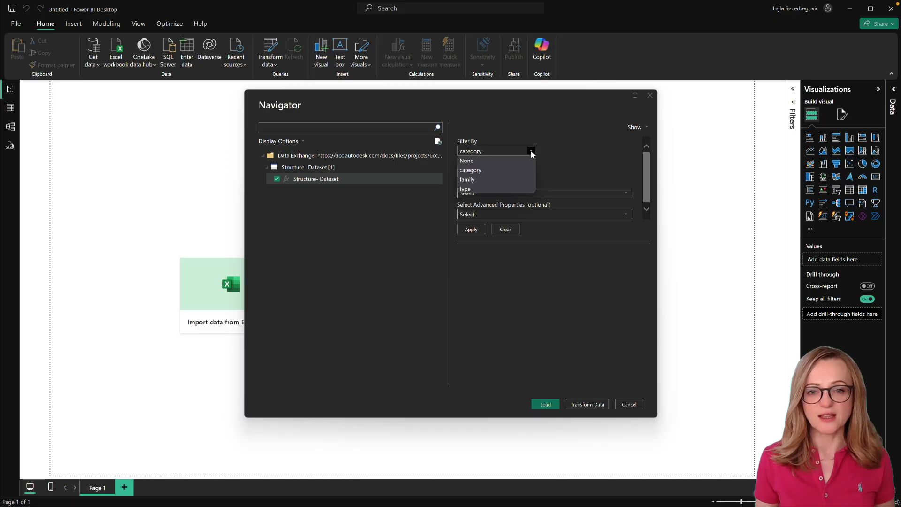
Set Filter By to None and browse Select Properties, searching for 'name'
left_click(485, 161)
left_click(556, 194)
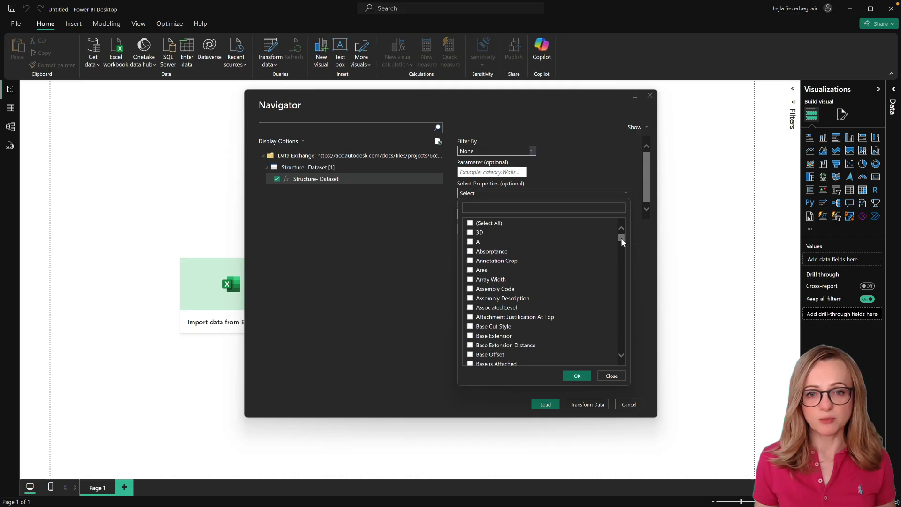
left_click_drag(621, 237, 621, 245)
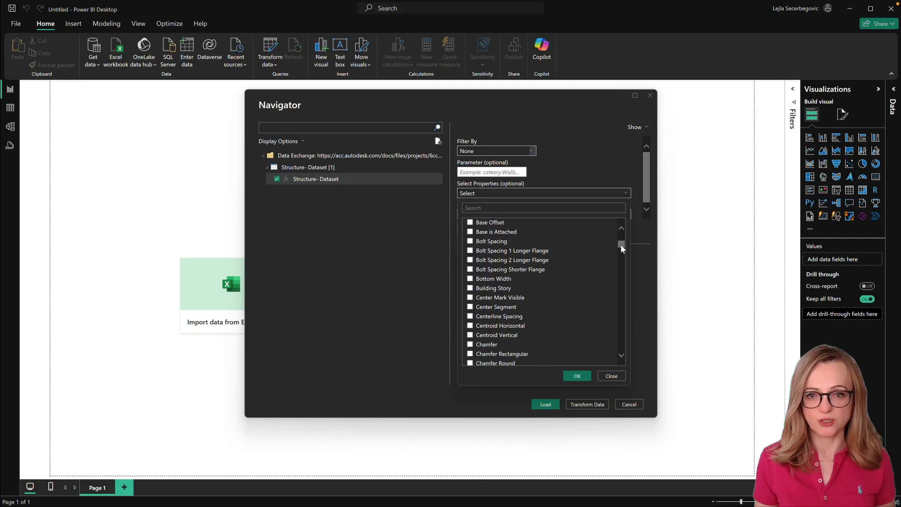
left_click(582, 208)
type("name")
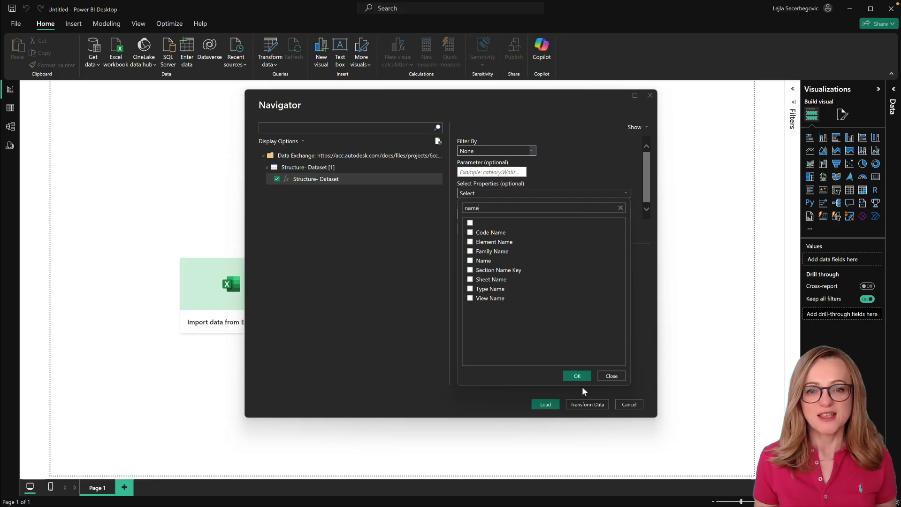
left_click(611, 377)
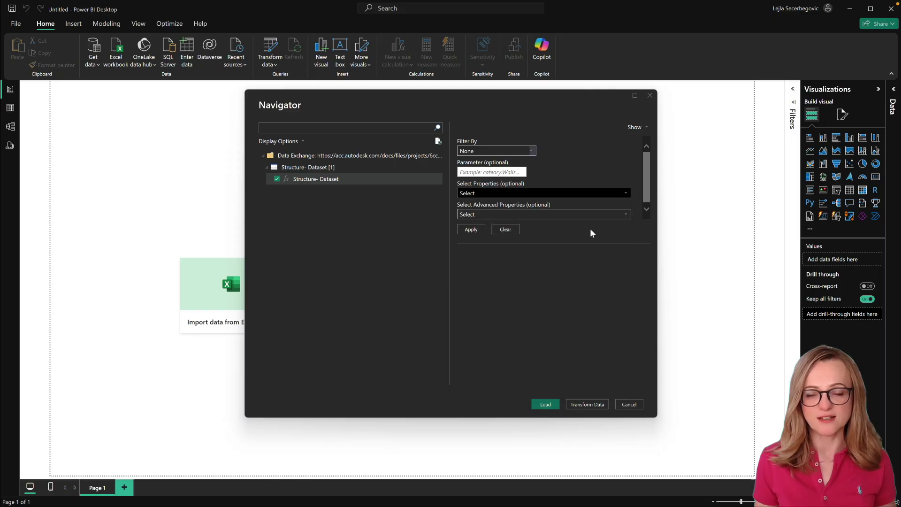
left_click(625, 193)
mouse_move(621, 238)
left_mouse_down()
mouse_move(615, 306)
mouse_move(618, 224)
left_mouse_up()
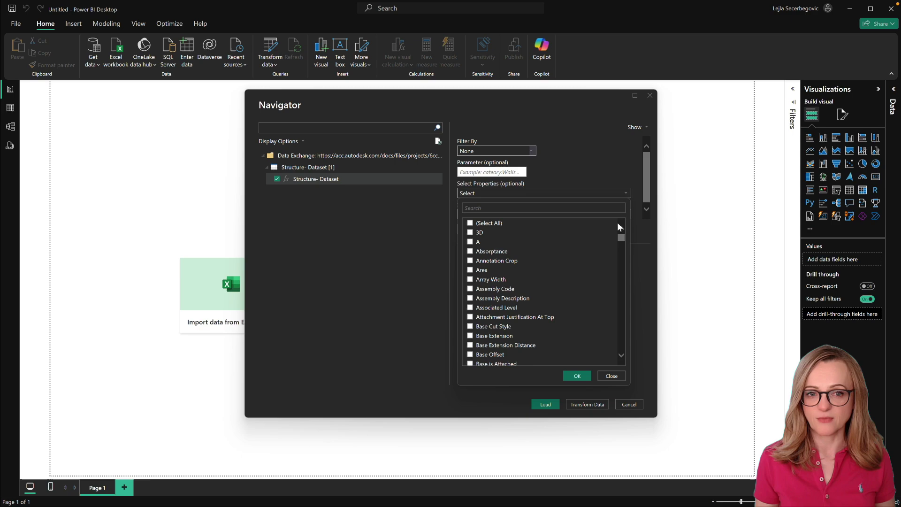
left_click(617, 221)
Choose Level as the advanced property, apply it, and load the Structure dataset
left_click(610, 215)
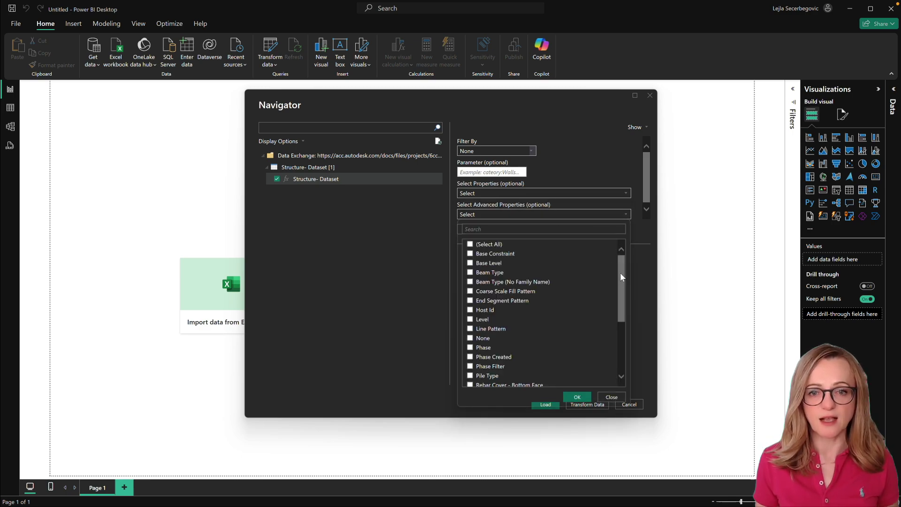
left_click_drag(621, 272, 616, 325)
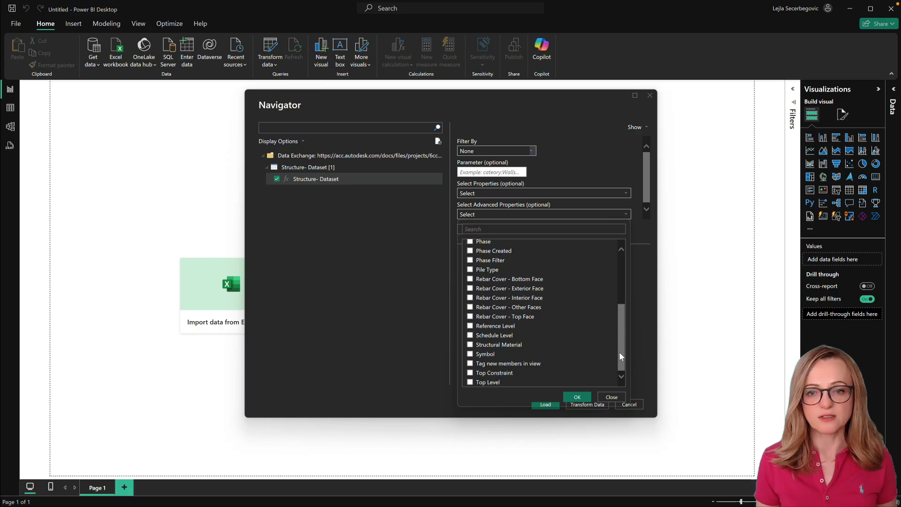
left_click_drag(621, 355, 621, 306)
left_click(471, 320)
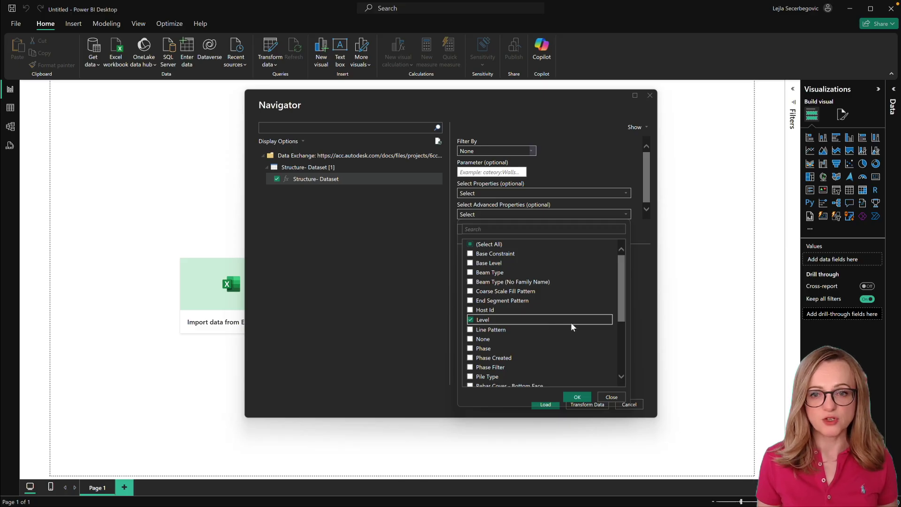
left_click(578, 397)
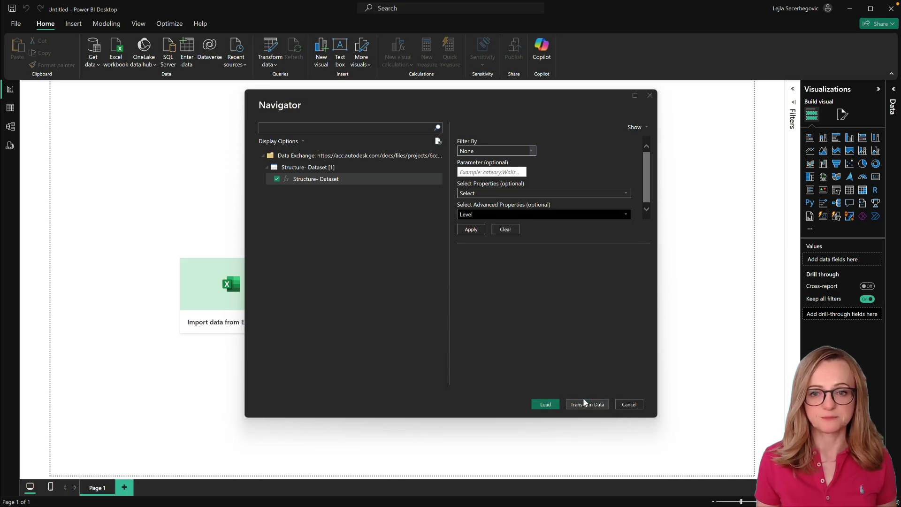
left_click(470, 231)
left_click(557, 407)
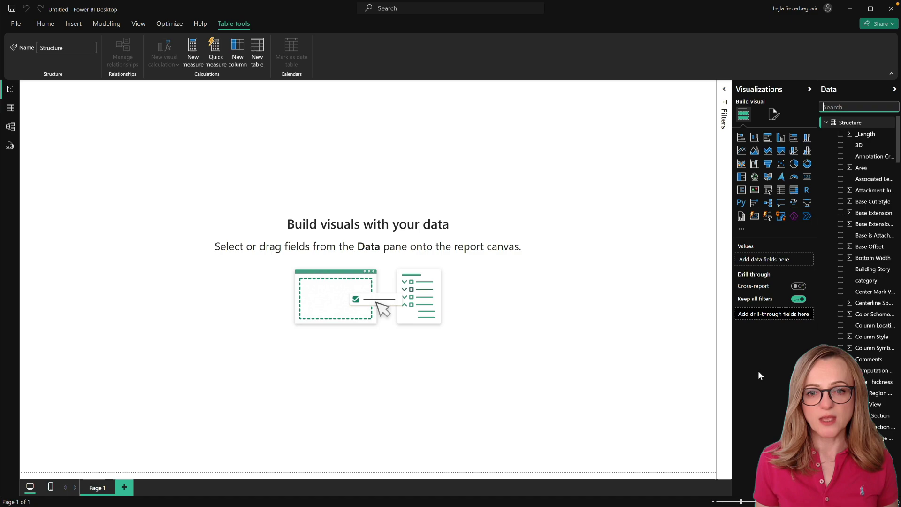
Import the Autodesk Data Connector .pbiviz visual, add it to the page, and enlarge it
left_click(742, 229)
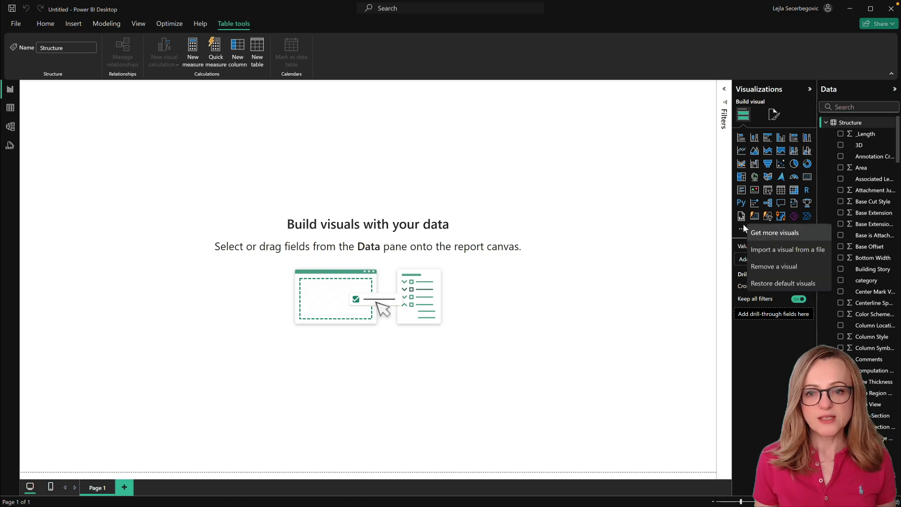
left_click(779, 249)
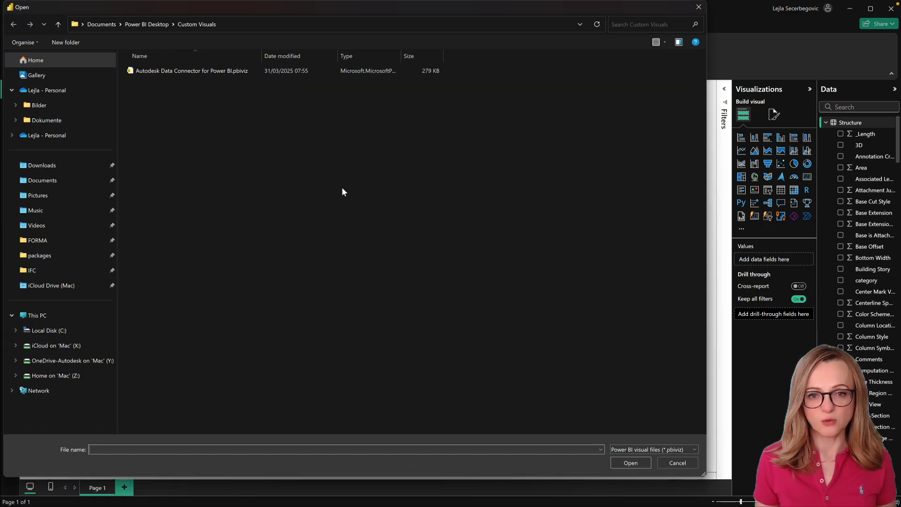
left_click(203, 73)
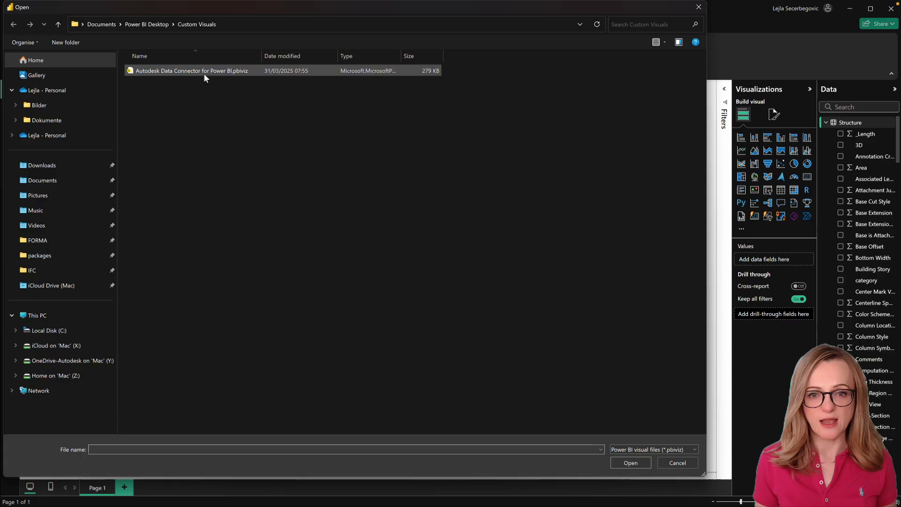
double_click(205, 72)
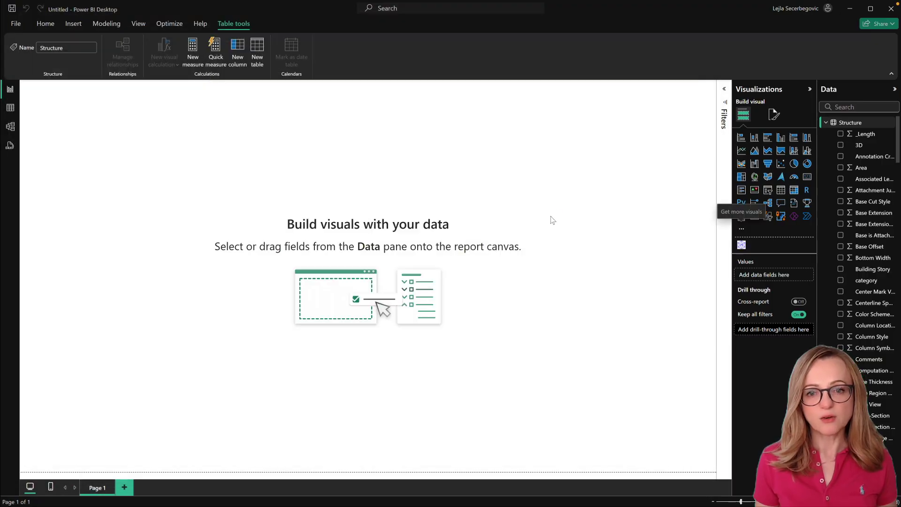
left_click(535, 279)
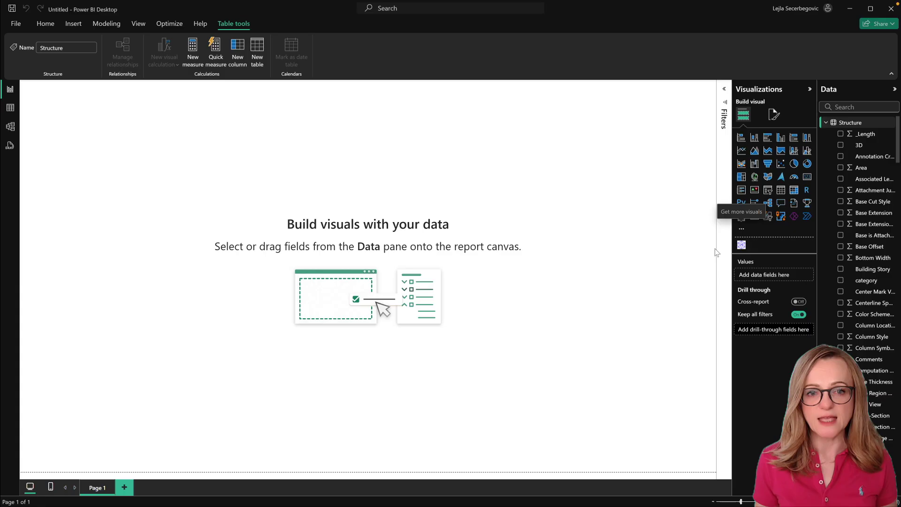
left_click(742, 244)
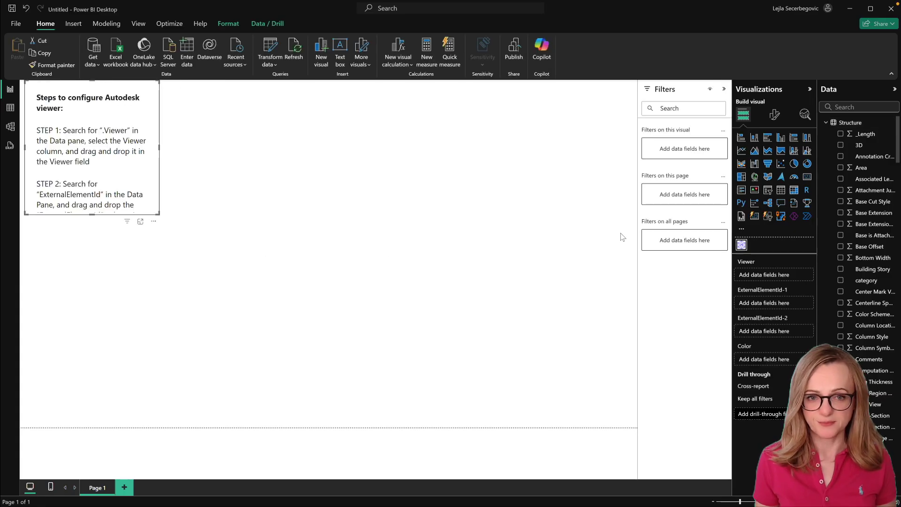
left_click_drag(157, 213, 301, 280)
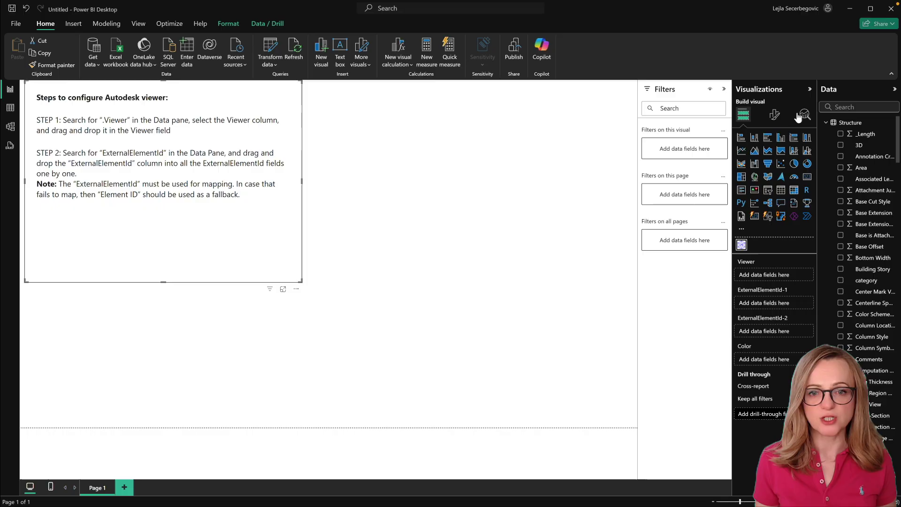
Add Structure.viewer to the viewer and ExternalElementId to both ExternalElementId-1 and -2 wells
left_click(858, 107)
type("viewer")
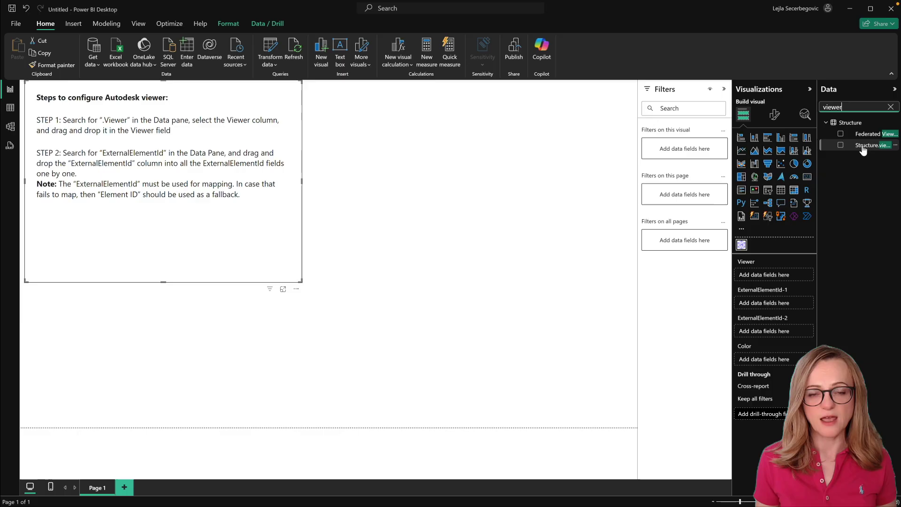
left_click_drag(863, 149, 773, 275)
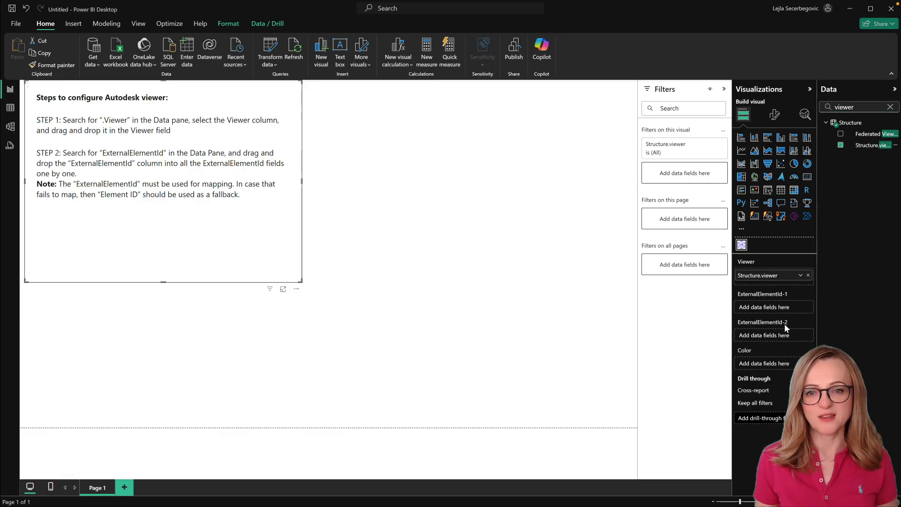
left_click(891, 108)
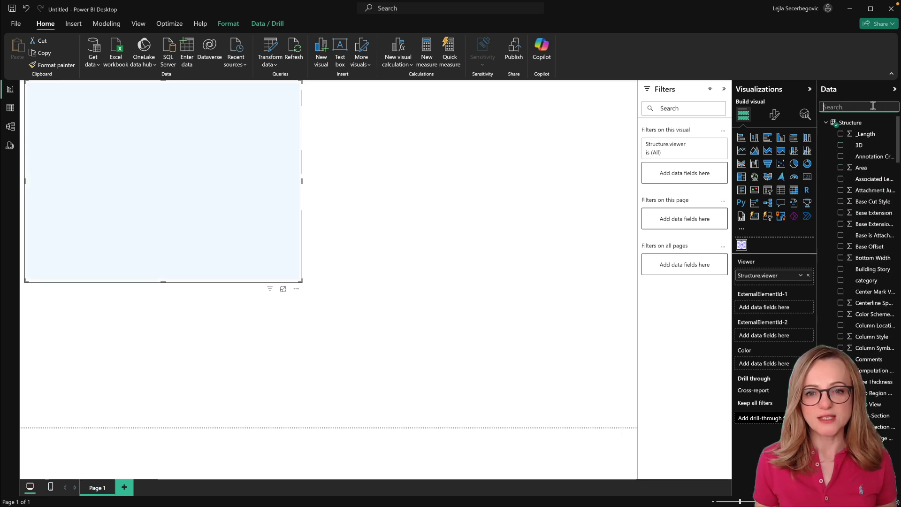
type("e")
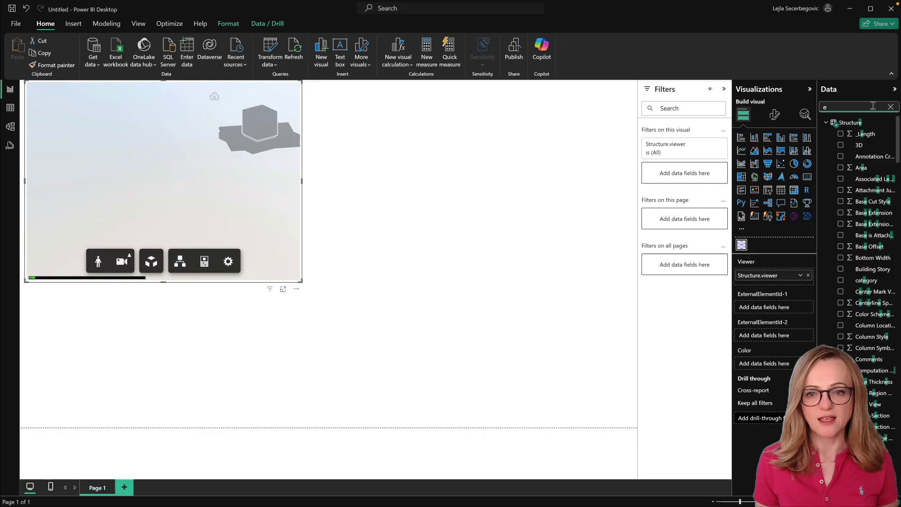
type("xtern")
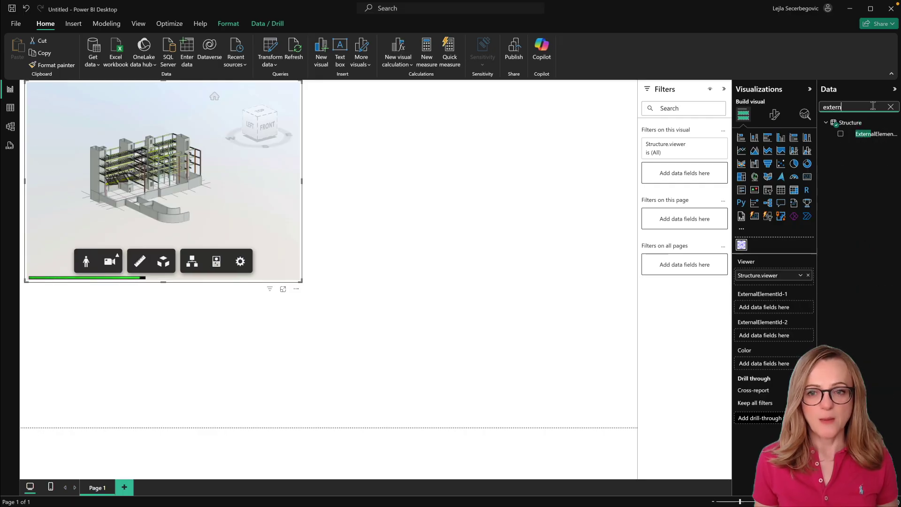
type("al")
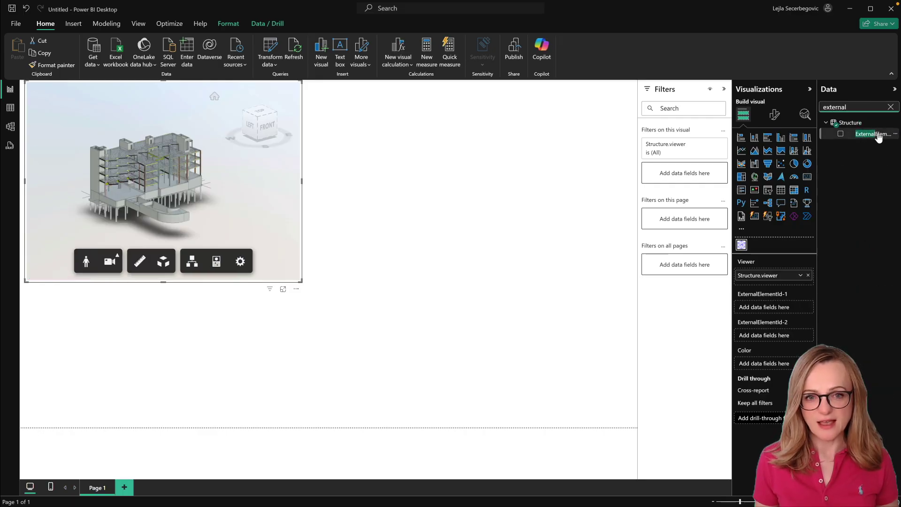
left_click_drag(877, 136, 781, 306)
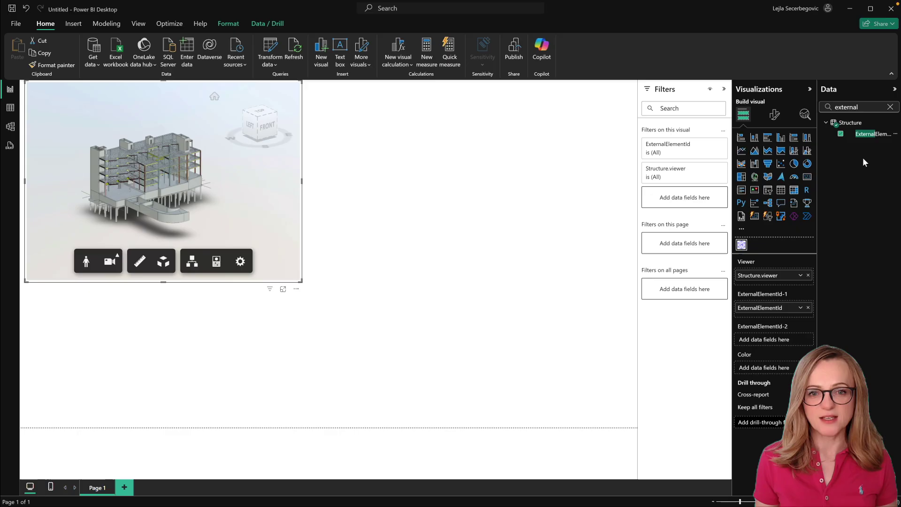
left_click_drag(867, 135, 767, 342)
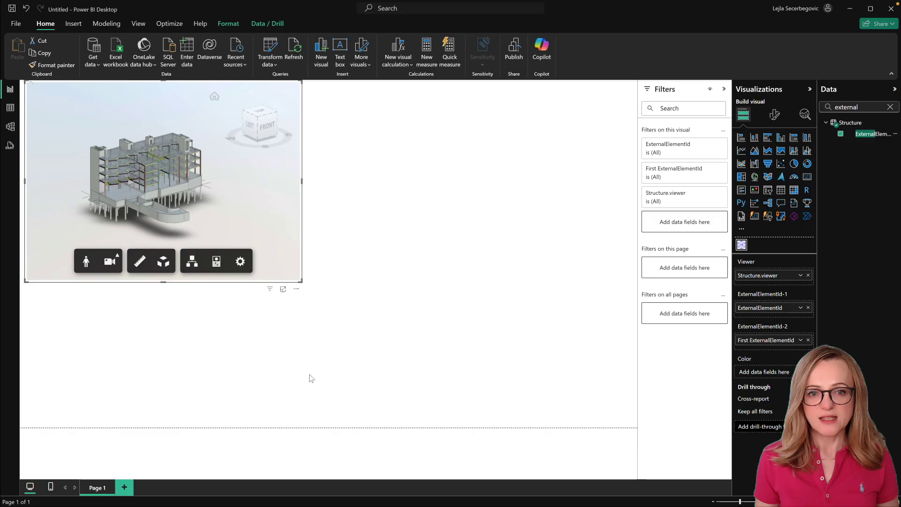
Add a pie chart below the 3D viewer with Revit Category Type Id as its legend
left_click(327, 368)
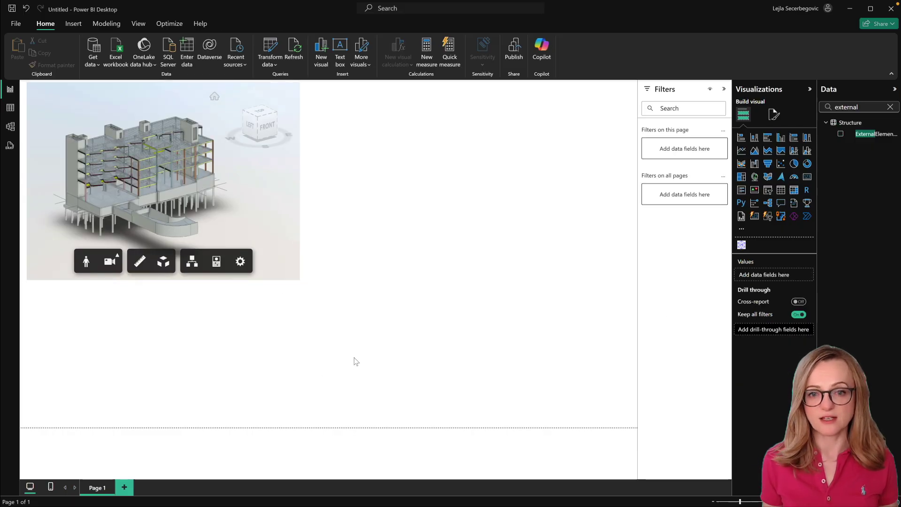
left_click_drag(226, 213, 207, 192)
left_click(207, 191)
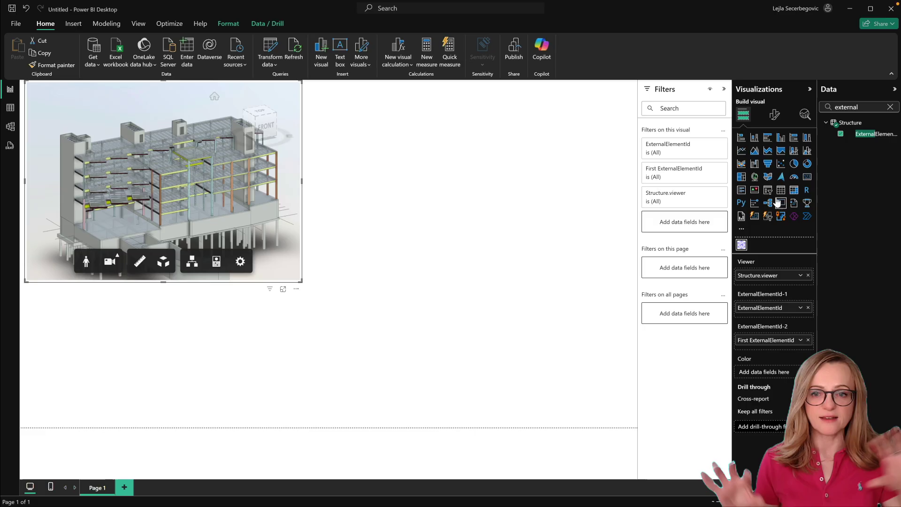
left_click(561, 217)
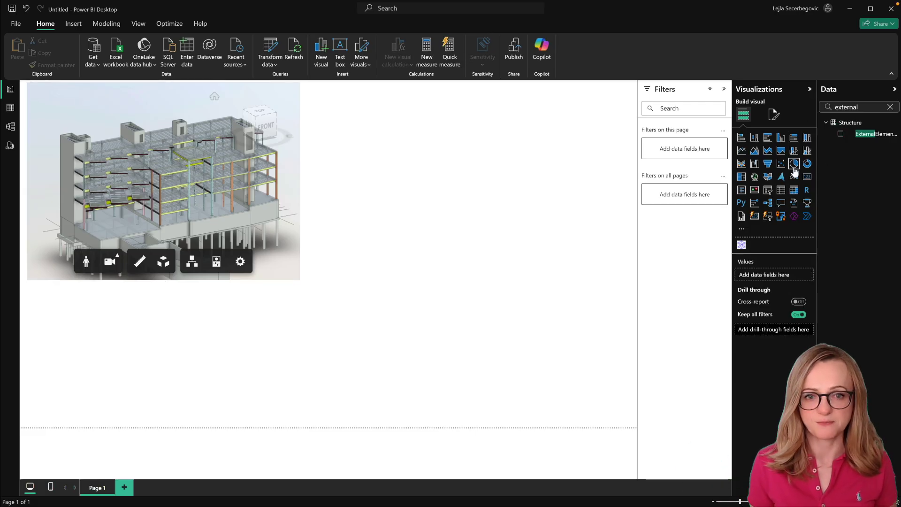
left_click(794, 163)
left_click(890, 107)
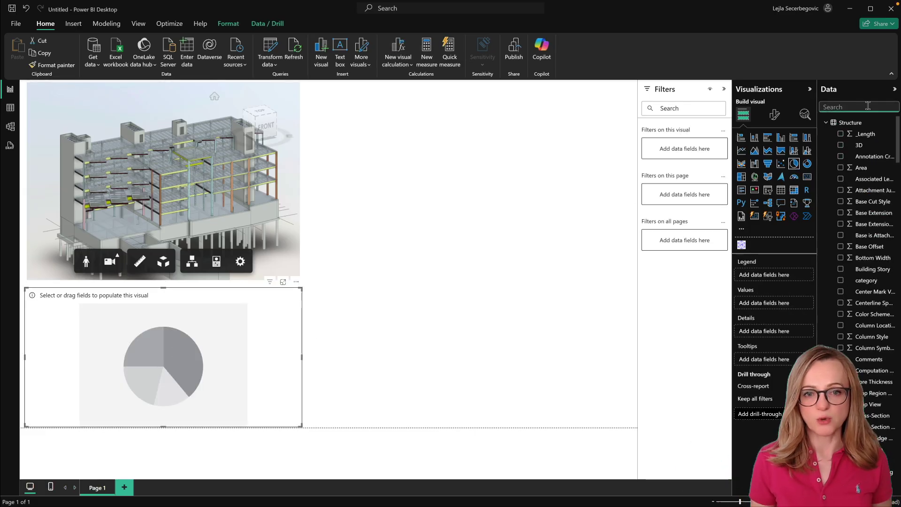
type("revit cate")
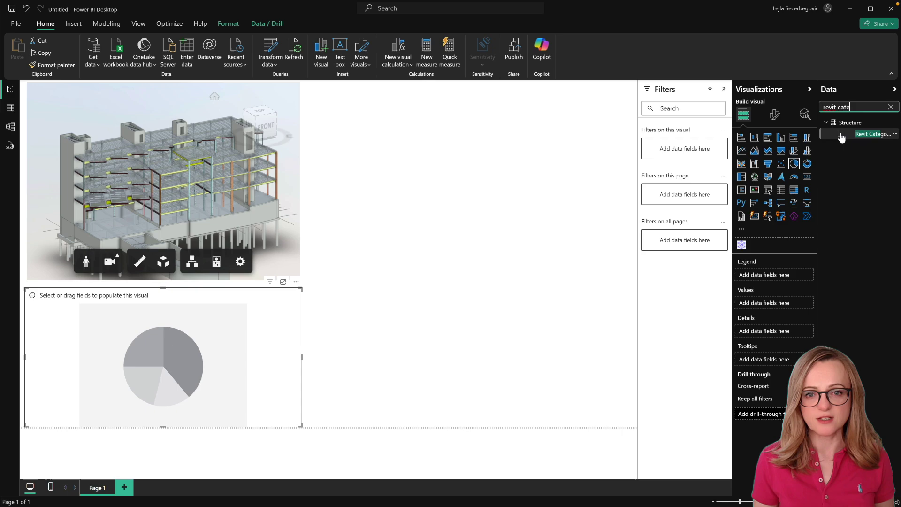
left_click(841, 134)
Use Count of ExternalElementId as the pie chart's values
left_click(847, 107)
key("ctrl+a")
key("BackSpace")
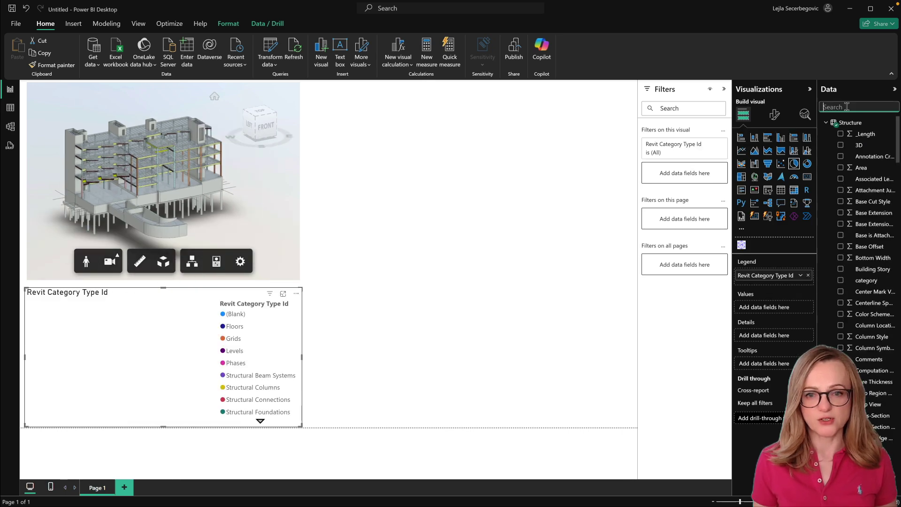
type("external")
left_click(841, 134)
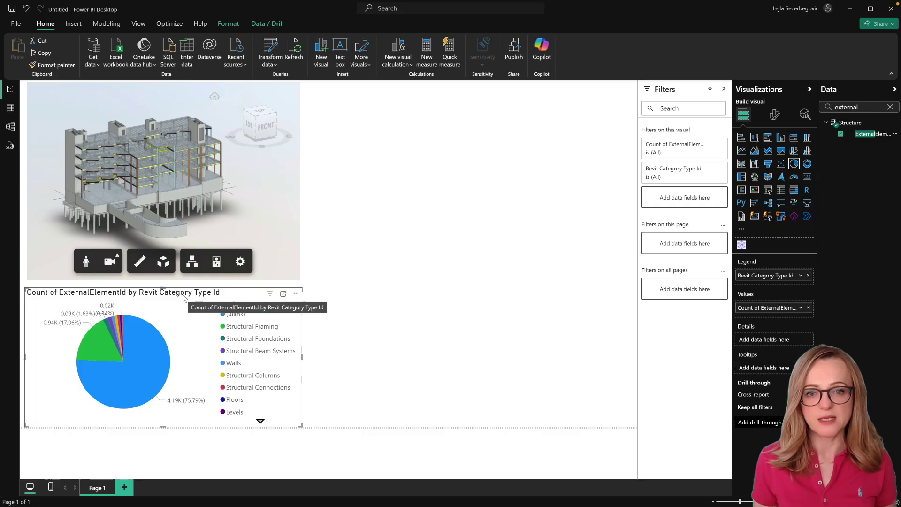
Rename the pie chart's legend title to 'Revit Categories'
left_click(771, 114)
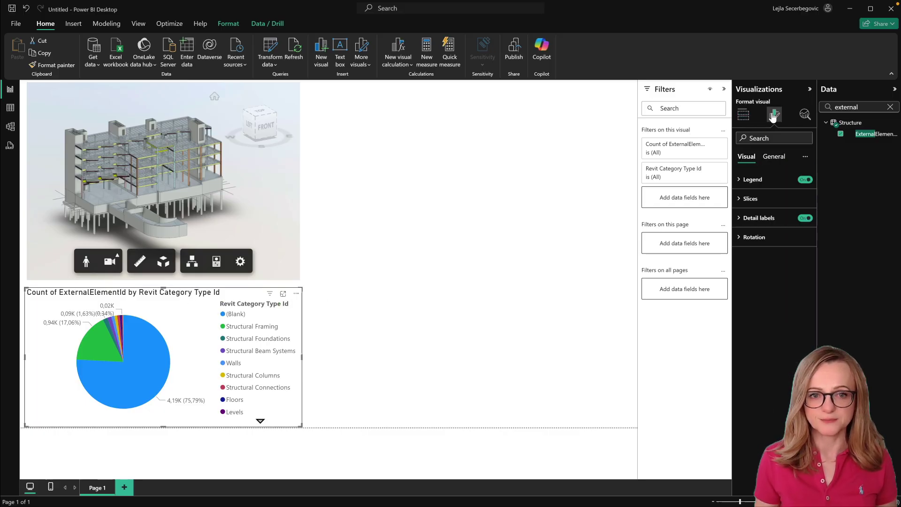
left_click(753, 180)
left_click(754, 250)
left_click(752, 335)
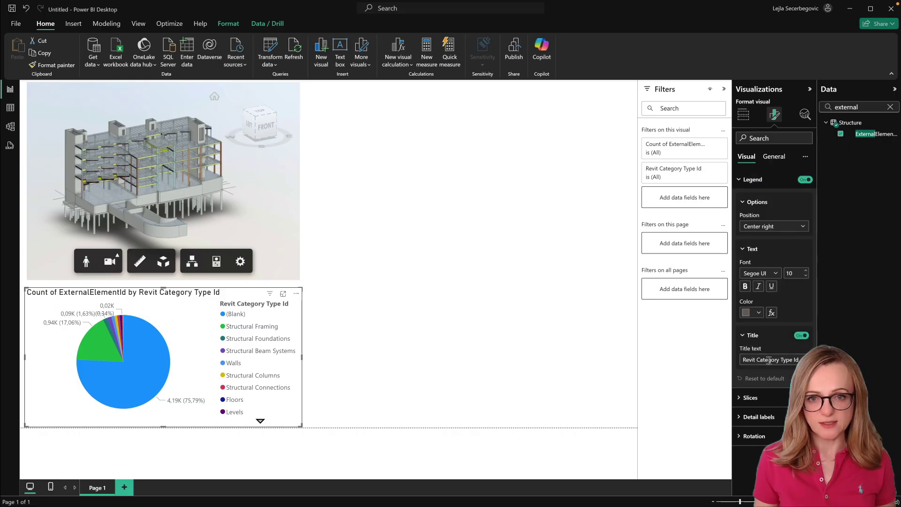
left_click_drag(800, 360, 780, 360)
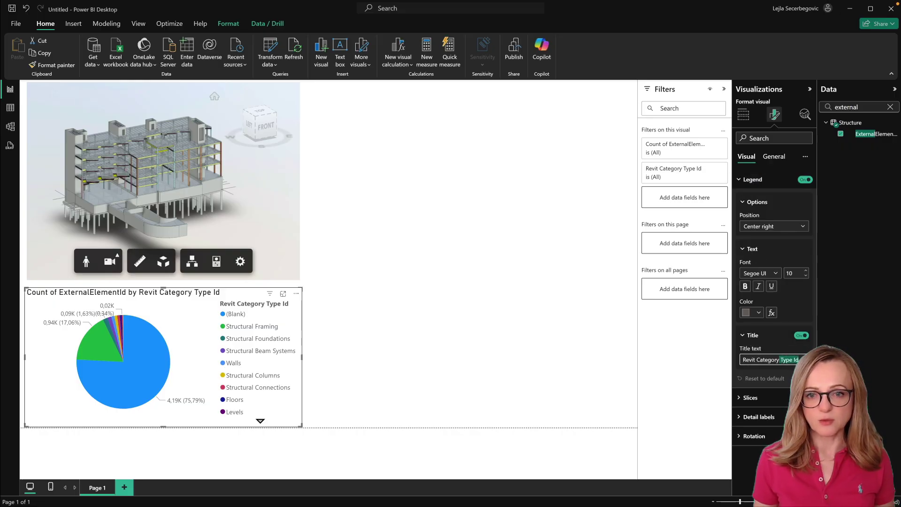
key("BackSpace")
key("BackSpace")
key("BackSpace")
type("ies")
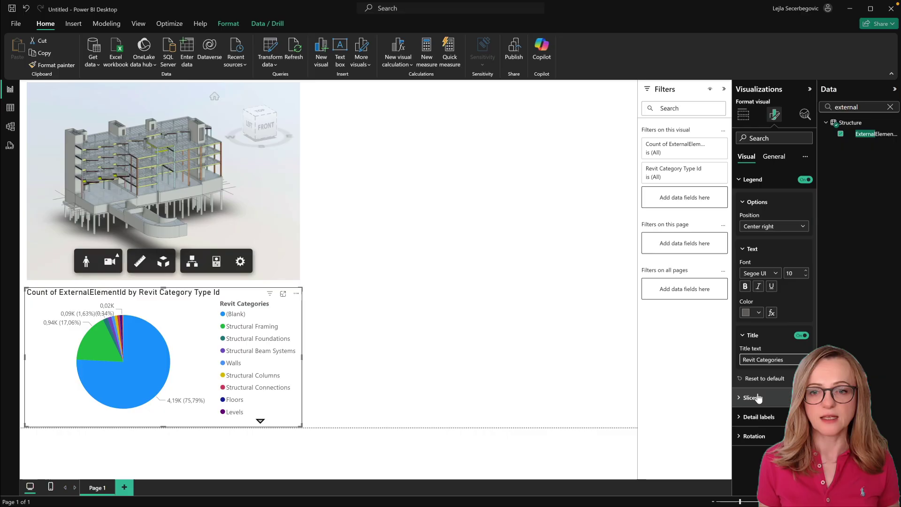
Set the pie chart's title to 'Elements per Revit Category'
left_click(773, 156)
left_click(765, 199)
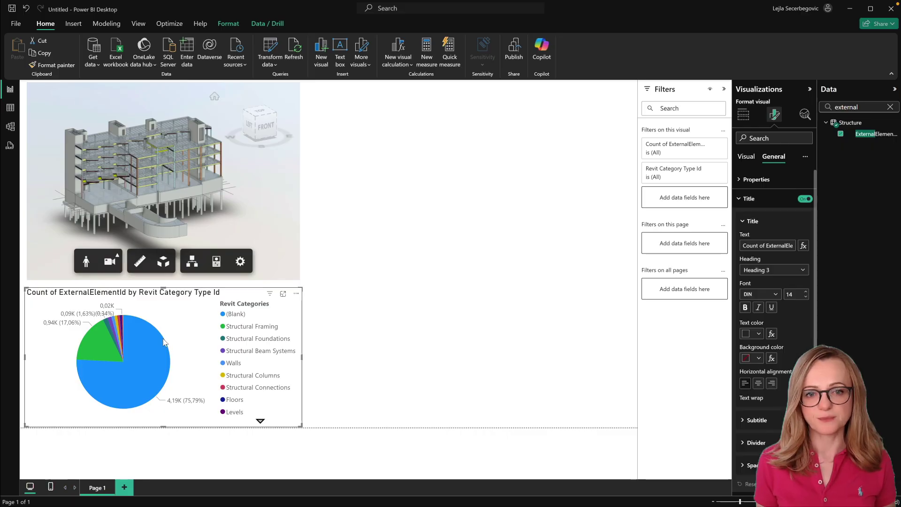
left_click(805, 199)
left_click(804, 199)
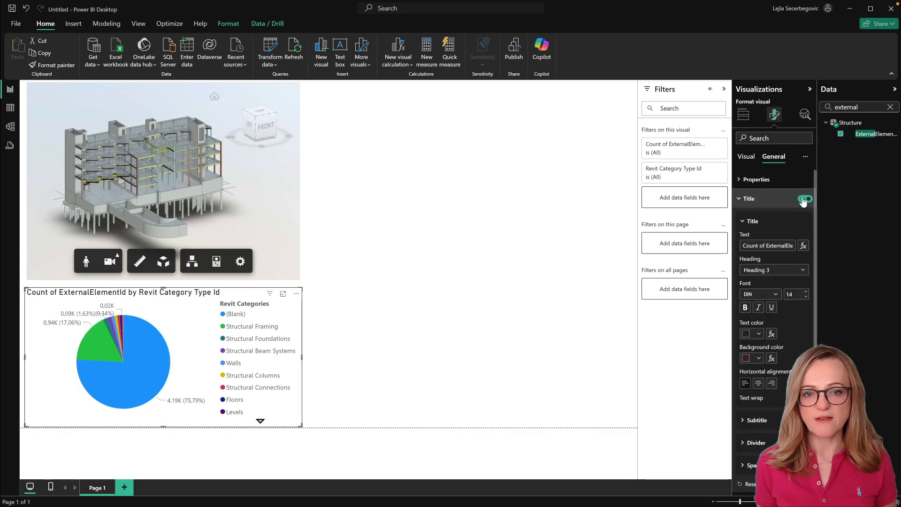
left_click(759, 246)
type("Elem")
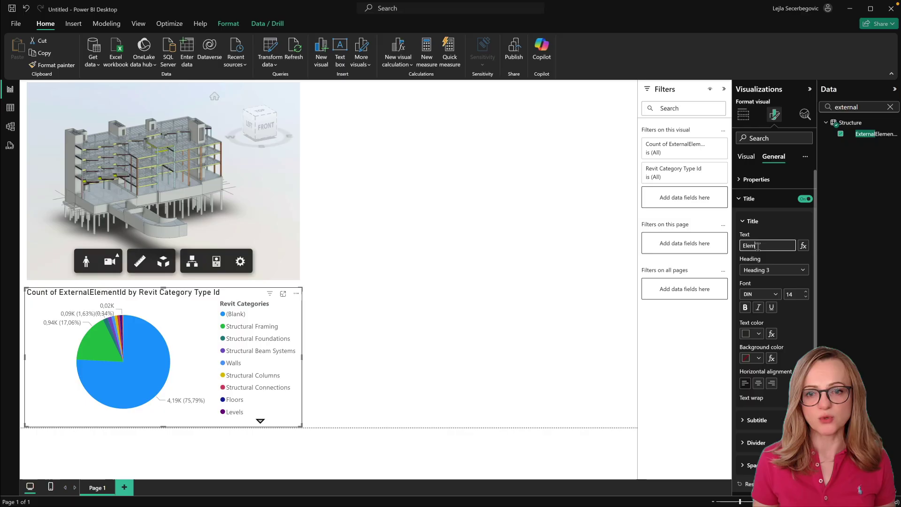
type("ents per Revit Category")
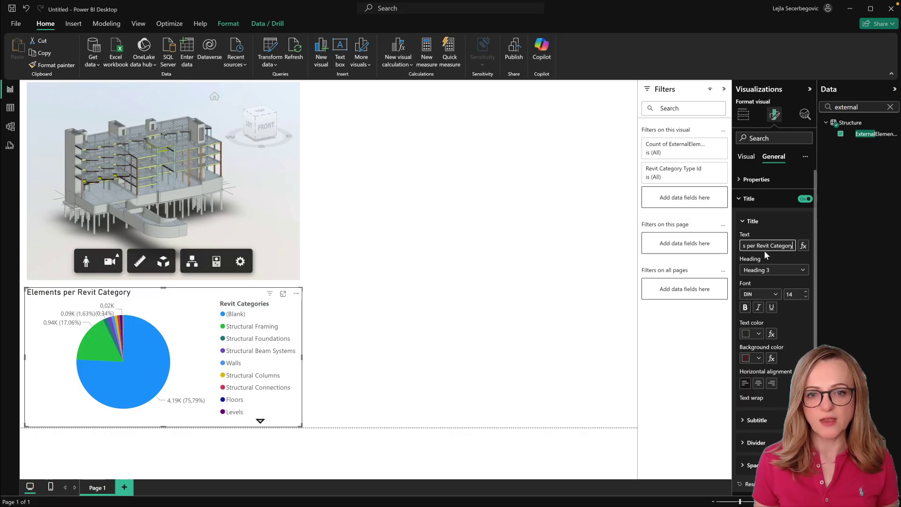
left_click(689, 341)
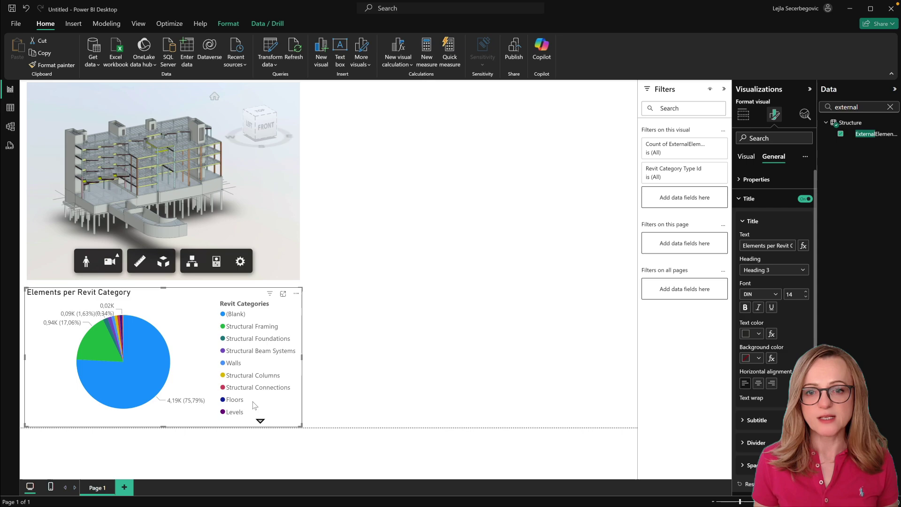
Exclude (Blank), Levels, Phases and Views in the pie chart's Revit Category Type Id filter
left_click(710, 169)
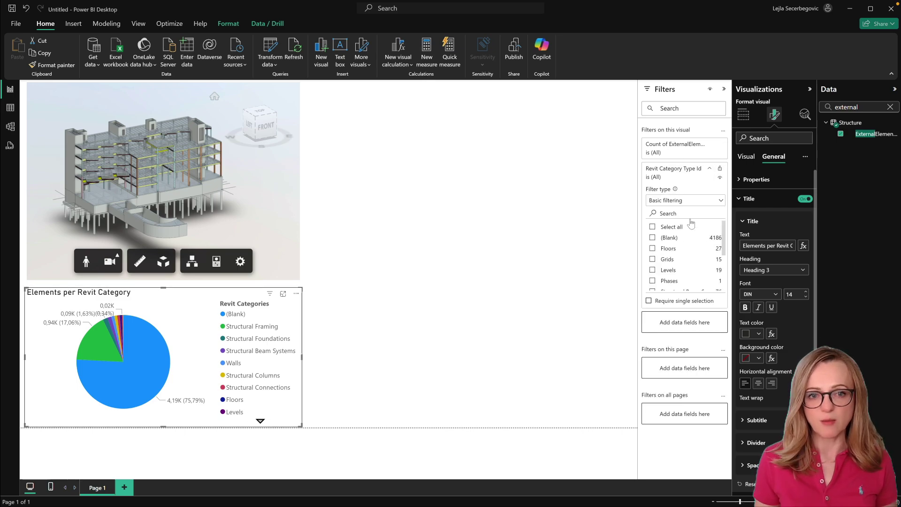
left_click(654, 238)
scroll(725, 248, "down", 1)
left_click(725, 249)
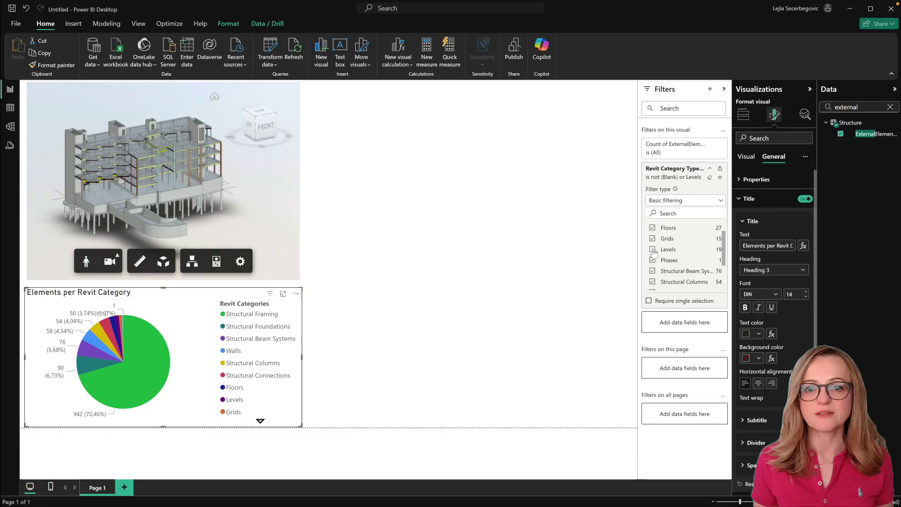
left_click(727, 260)
left_click_drag(727, 262, 724, 287)
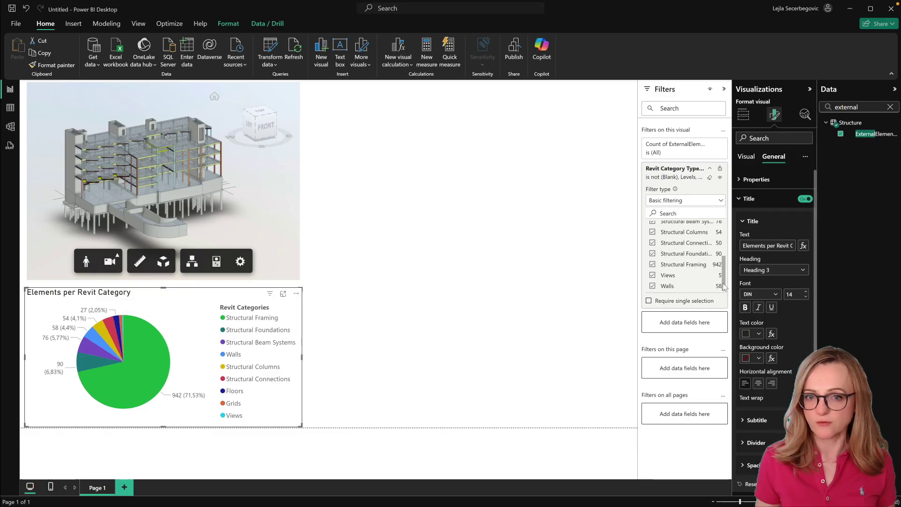
left_click(653, 276)
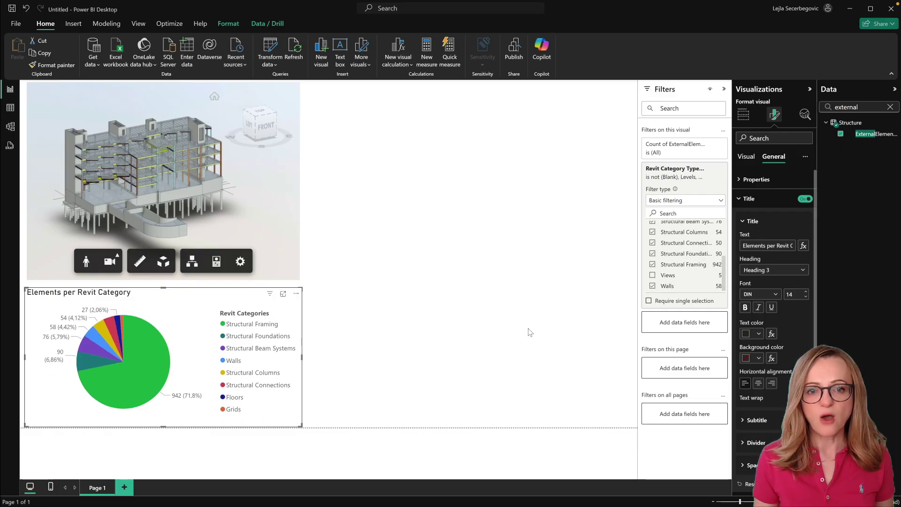
Test cross-highlighting with the Structural Framing and Walls slices, then clear the selection
left_click(595, 228)
left_click(148, 353)
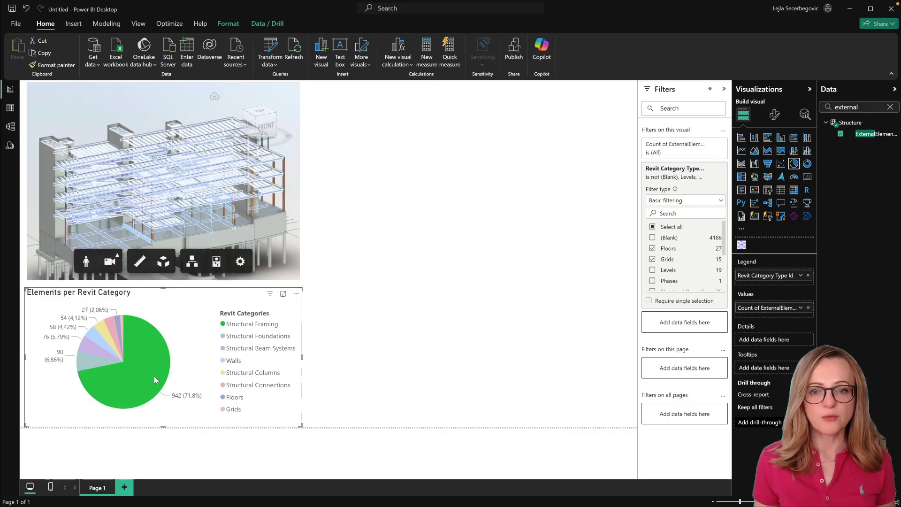
left_click(282, 462)
left_click(276, 412)
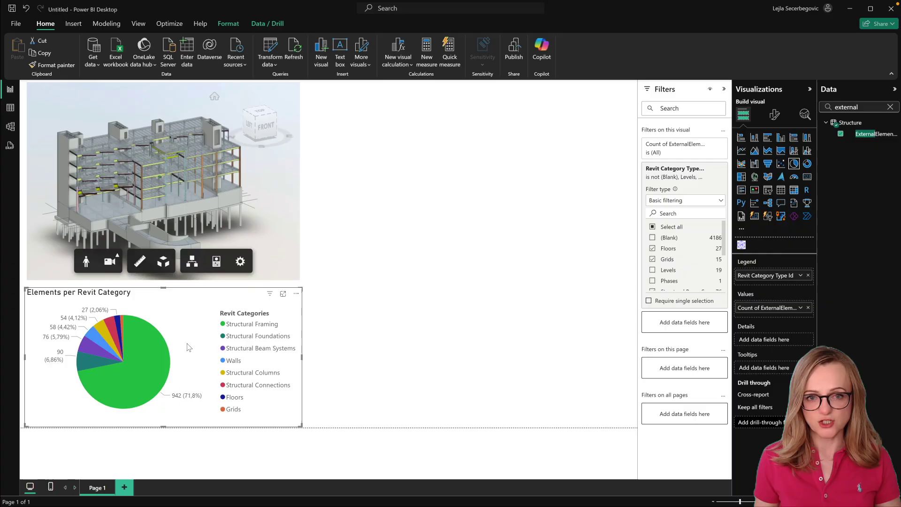
left_click(232, 361)
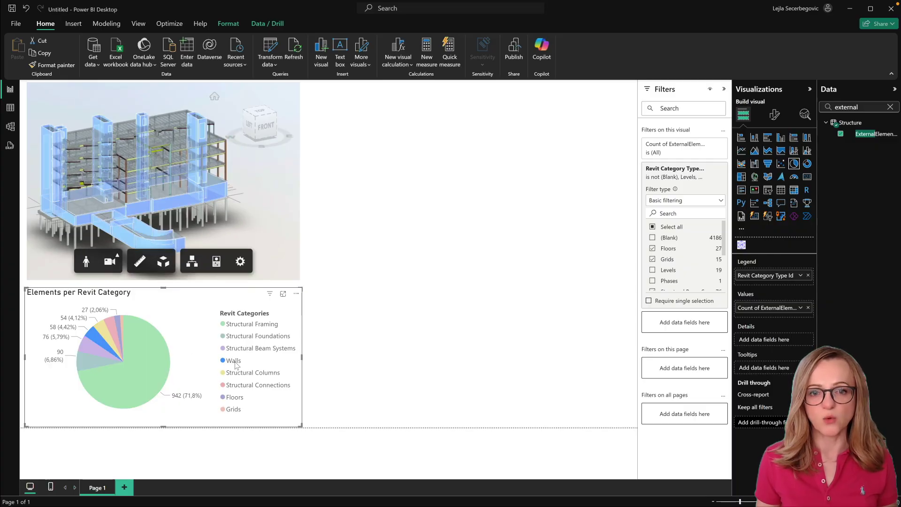
left_click(197, 346)
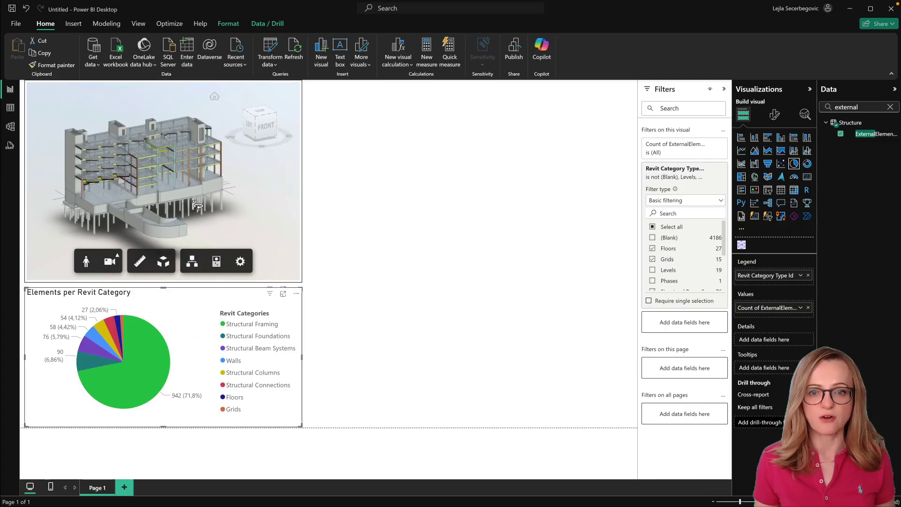
left_click(324, 462)
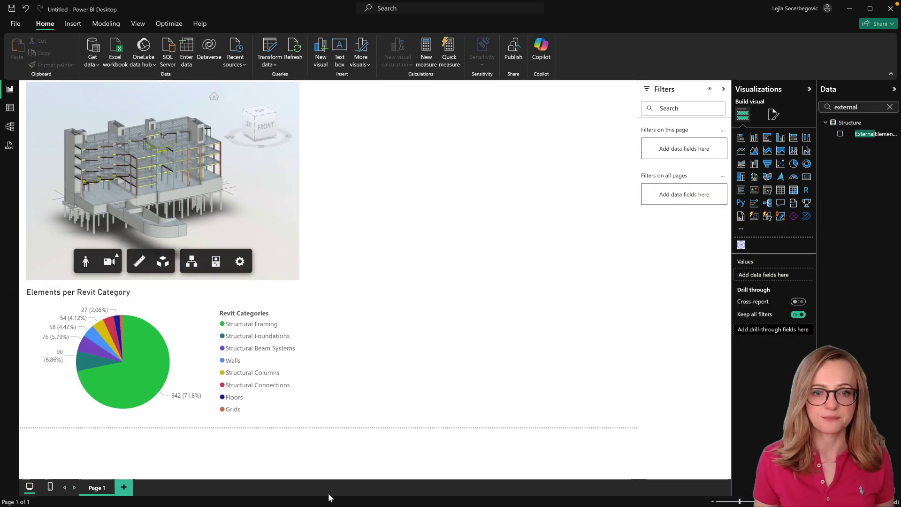
Add a table with Revit Category Type Id and type columns
left_click(782, 192)
left_click(891, 107)
type("revi")
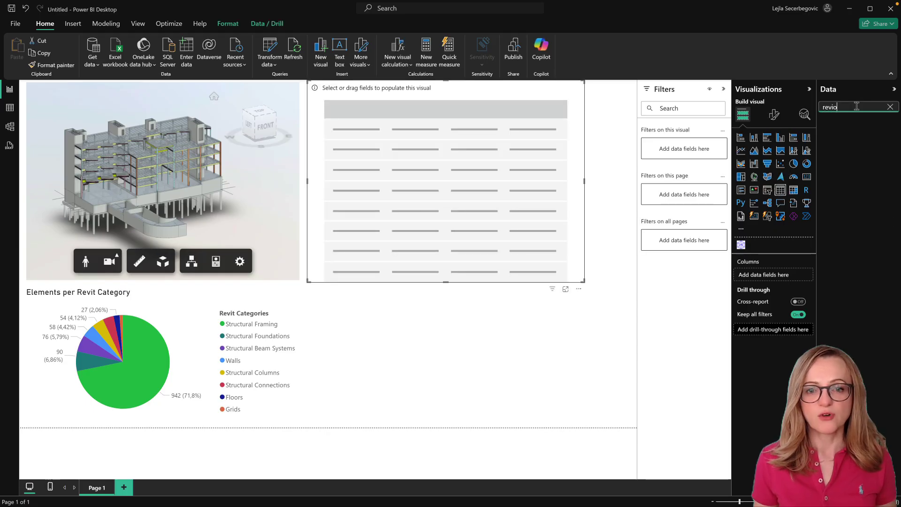
left_click_drag(873, 134, 764, 275)
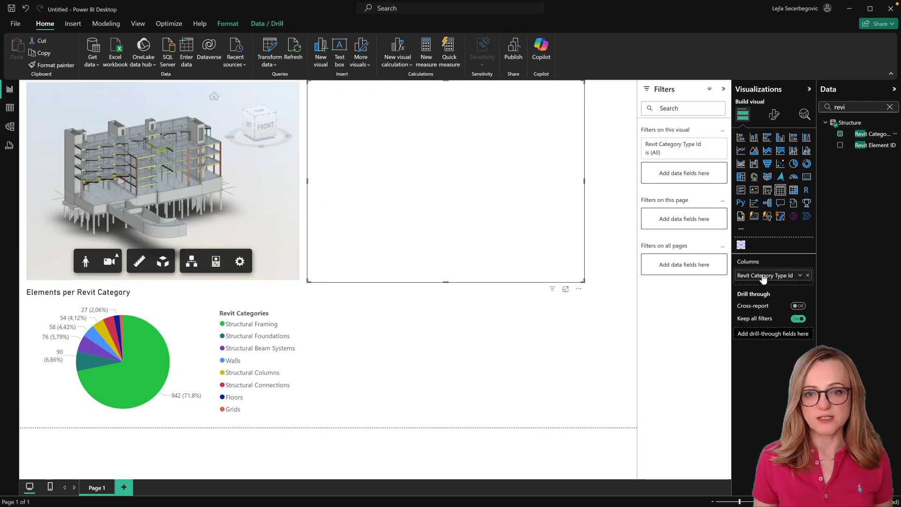
left_click(889, 107)
type("type")
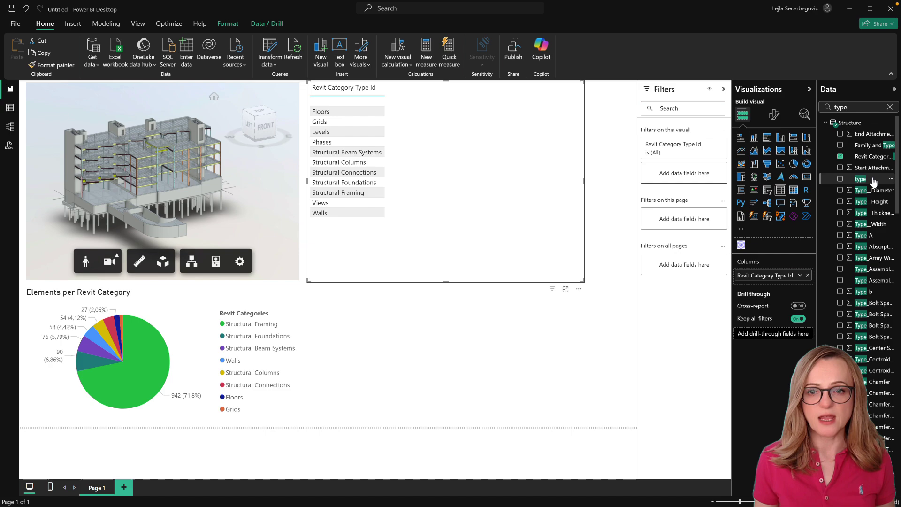
left_click_drag(864, 179, 774, 285)
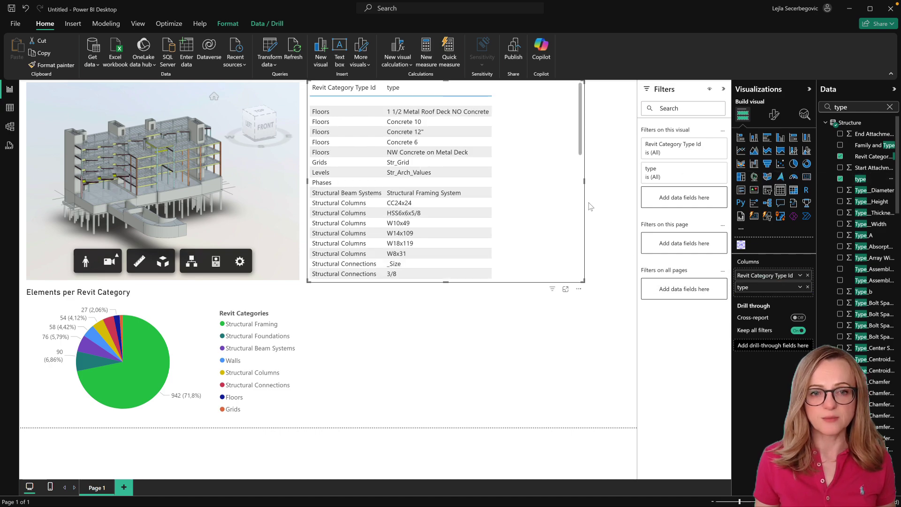
mouse_move(581, 150)
left_mouse_down()
mouse_move(580, 271)
mouse_move(581, 150)
left_mouse_up()
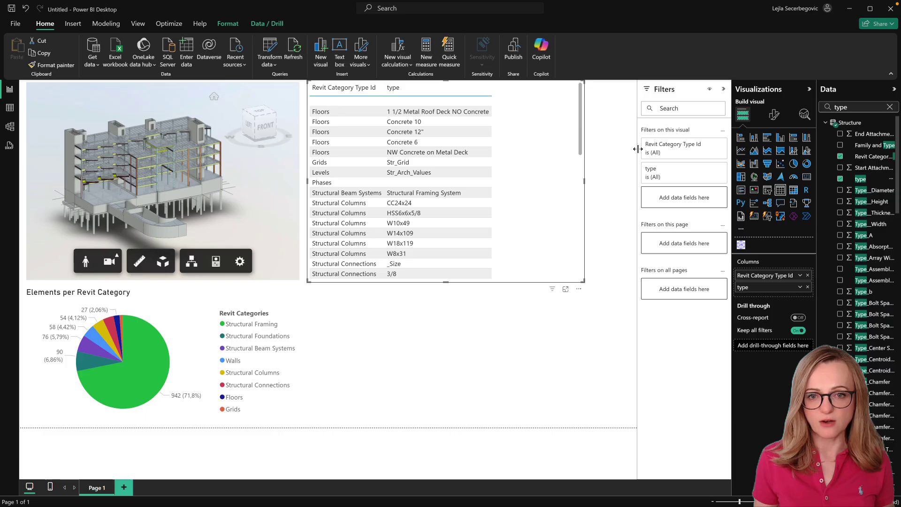
Filter the table to Floors only and add Sum of Area as a column
left_click(709, 148)
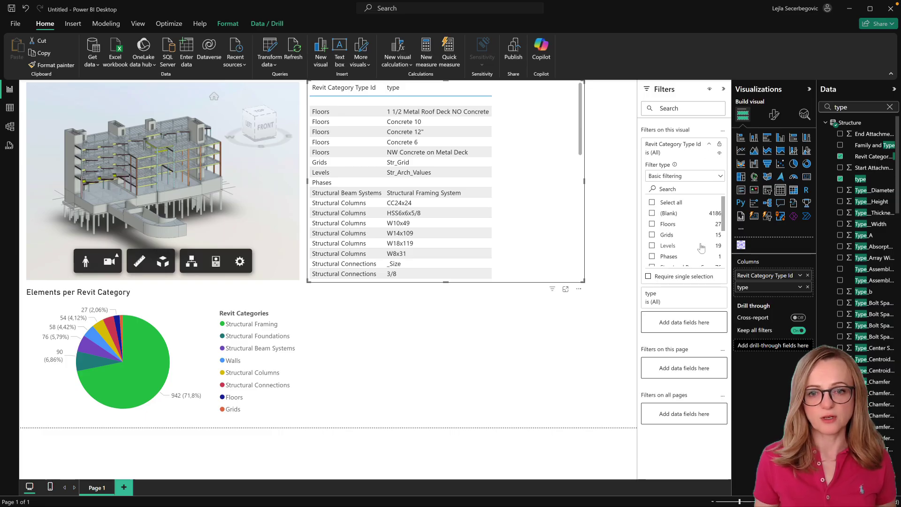
left_click(653, 225)
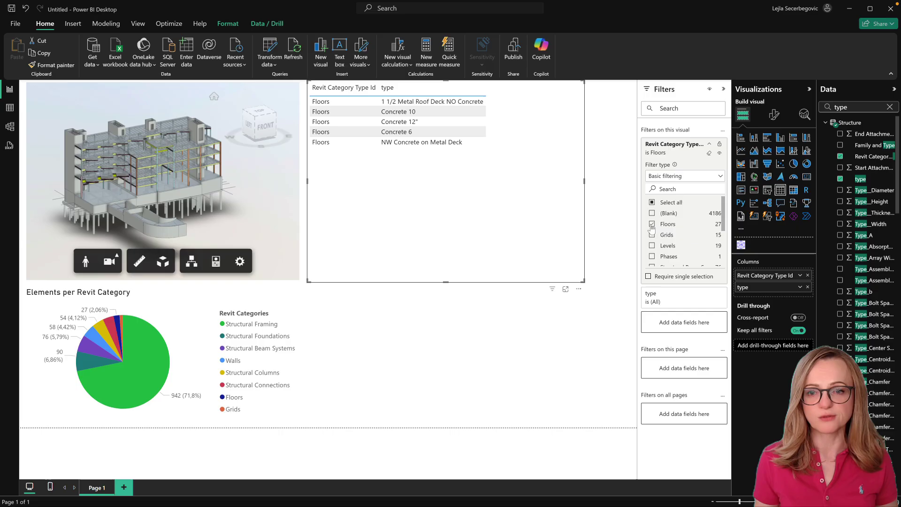
left_click(612, 206)
left_click(889, 107)
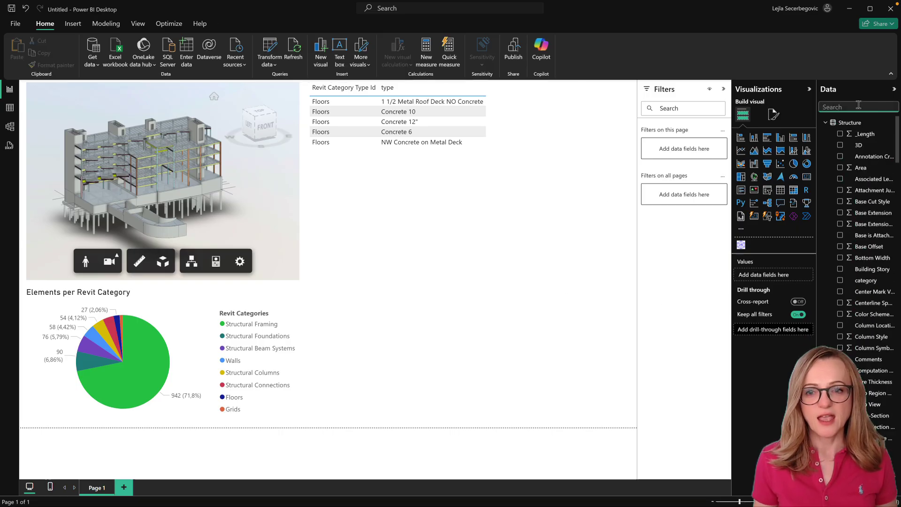
type("area")
left_click_drag(861, 134, 770, 297)
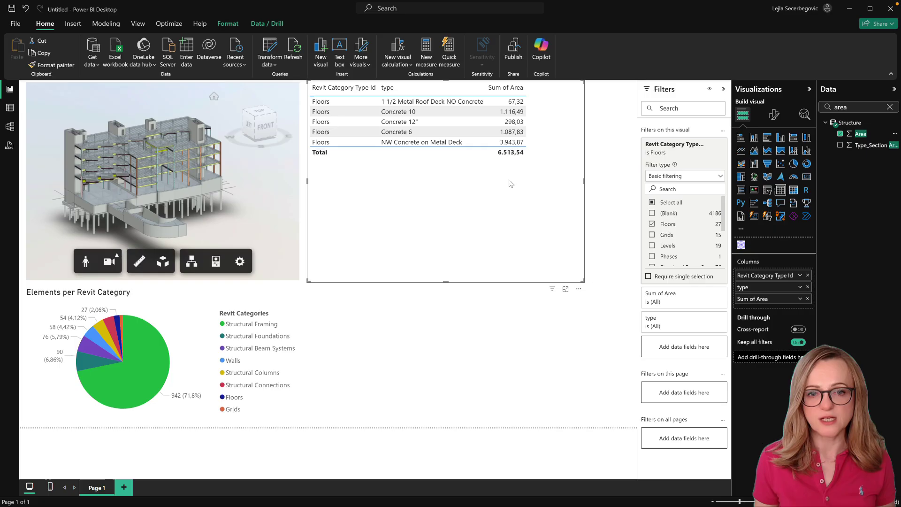
Shrink the table to fit its rows and add an empty matrix below it
left_click(603, 196)
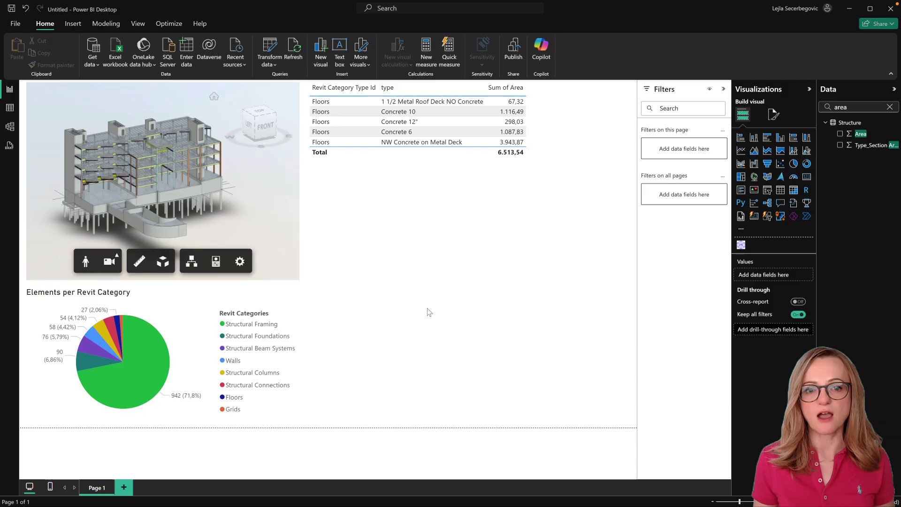
left_click(446, 277)
left_click_drag(446, 282, 448, 171)
left_click(460, 266)
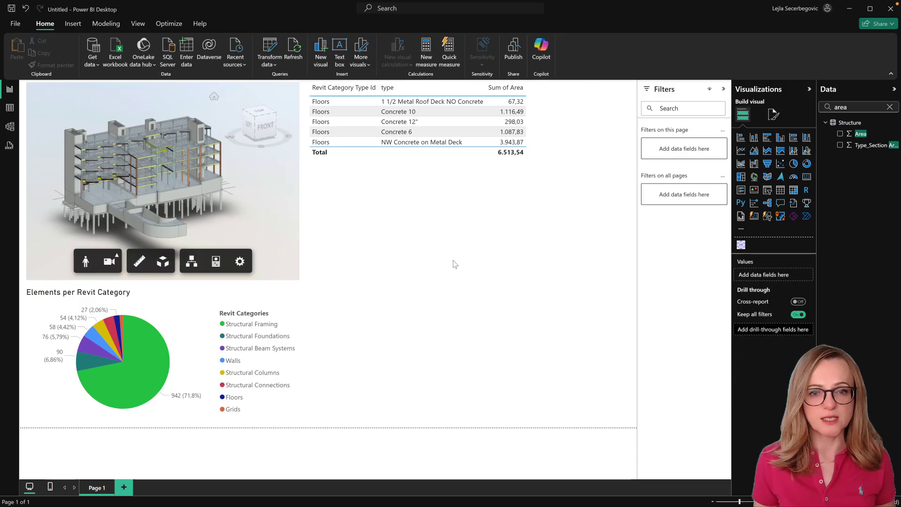
left_click(797, 192)
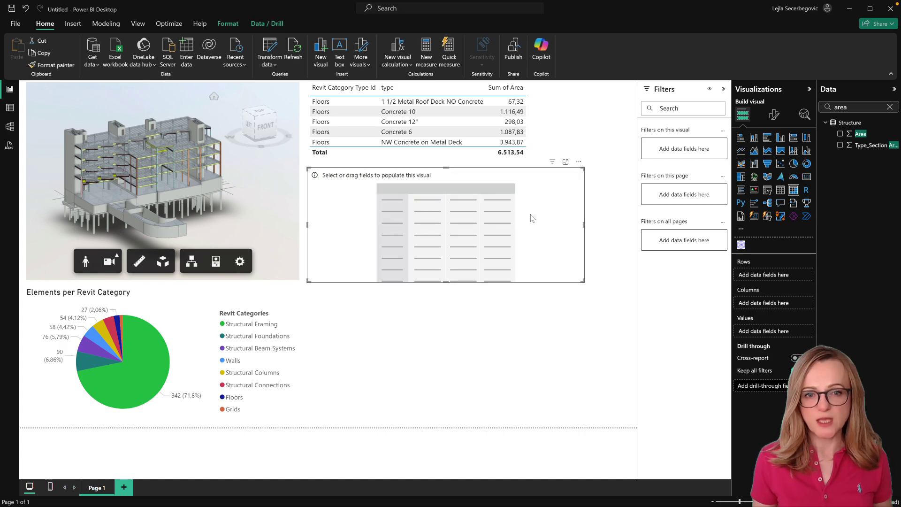
Nest Ref_Level, Revit Category Type Id and type as matrix rows, expanding L2 > Floors
left_click(890, 107)
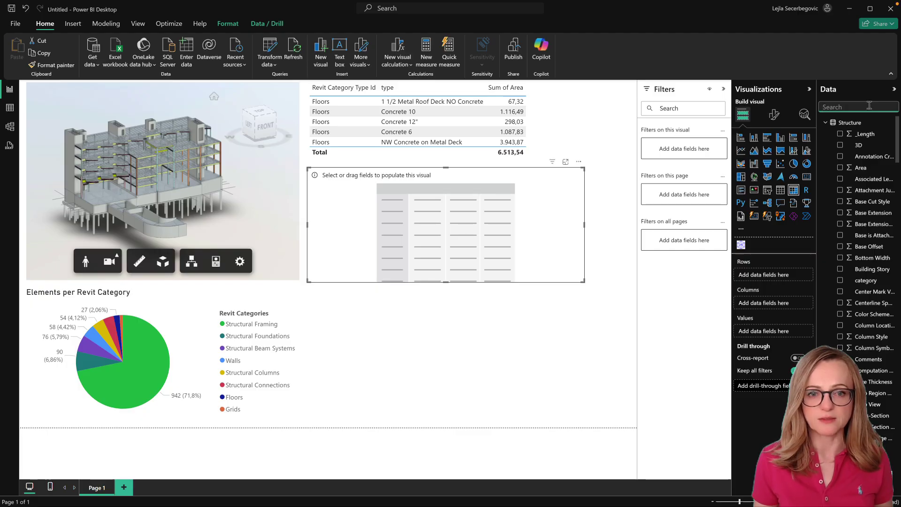
type("level")
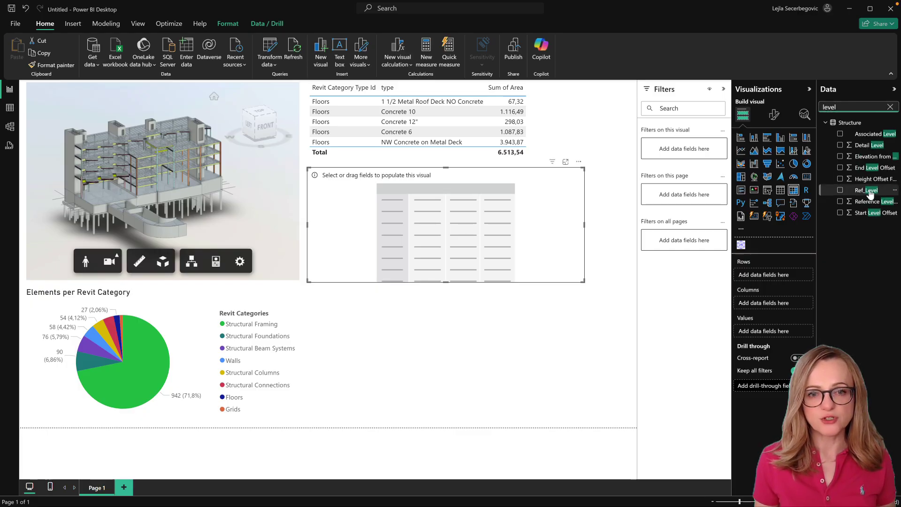
left_click_drag(871, 194, 783, 278)
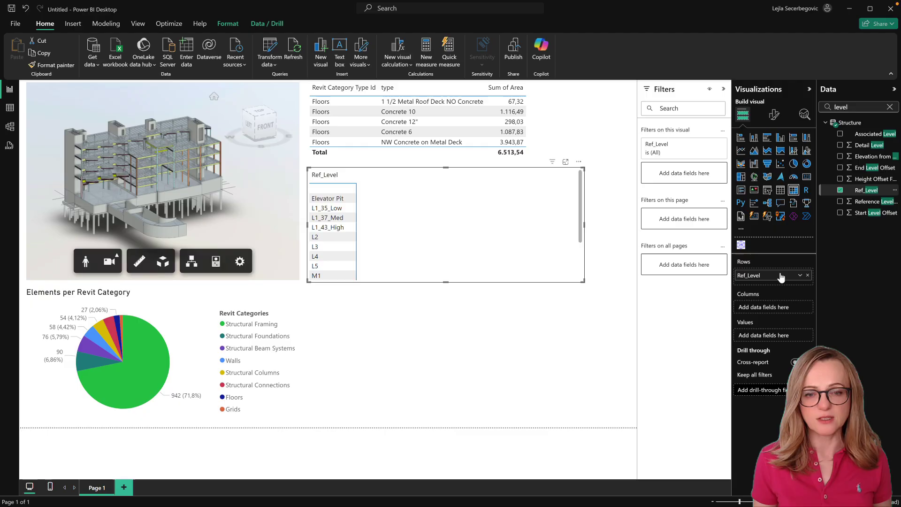
left_click(889, 107)
type("cate")
left_click_drag(871, 145, 773, 281)
left_click(315, 237)
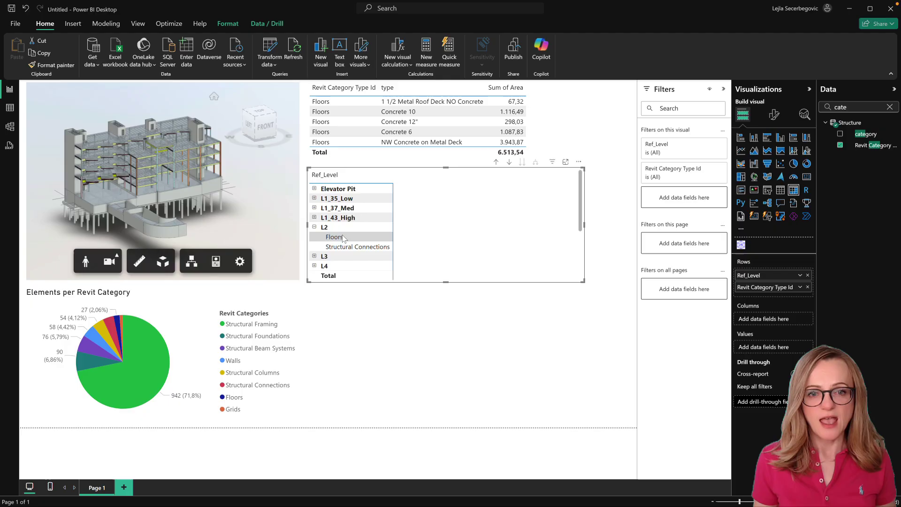
double_click(864, 107)
type("type")
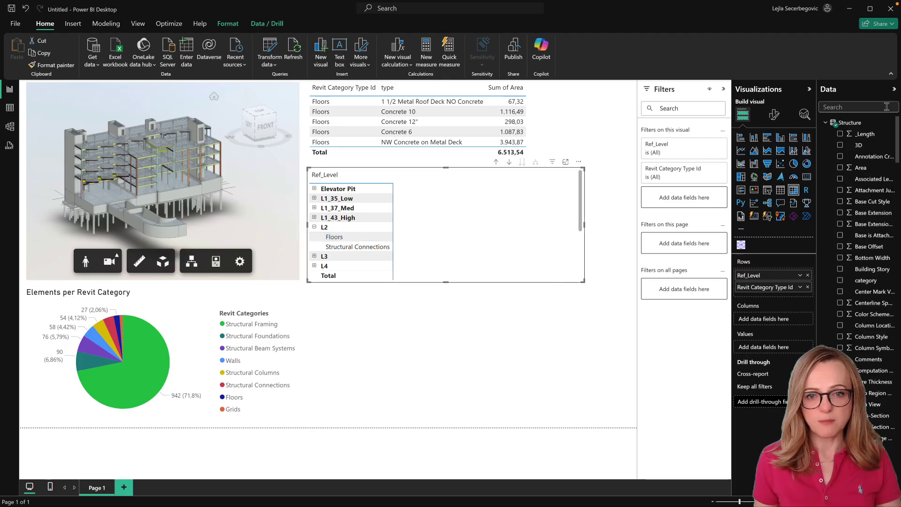
left_click_drag(861, 179, 777, 298)
left_click(319, 236)
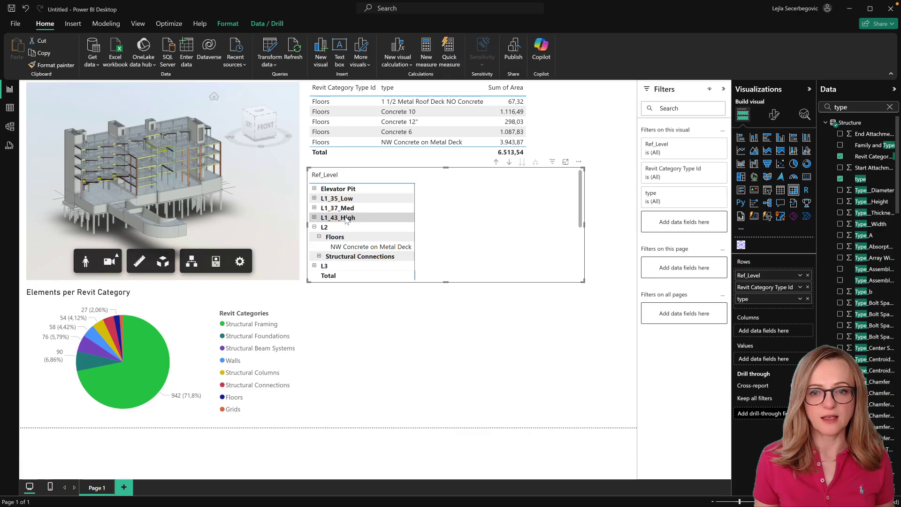
Adjust the matrix's Ref_Level filter to leave out blank levels
left_click(686, 154)
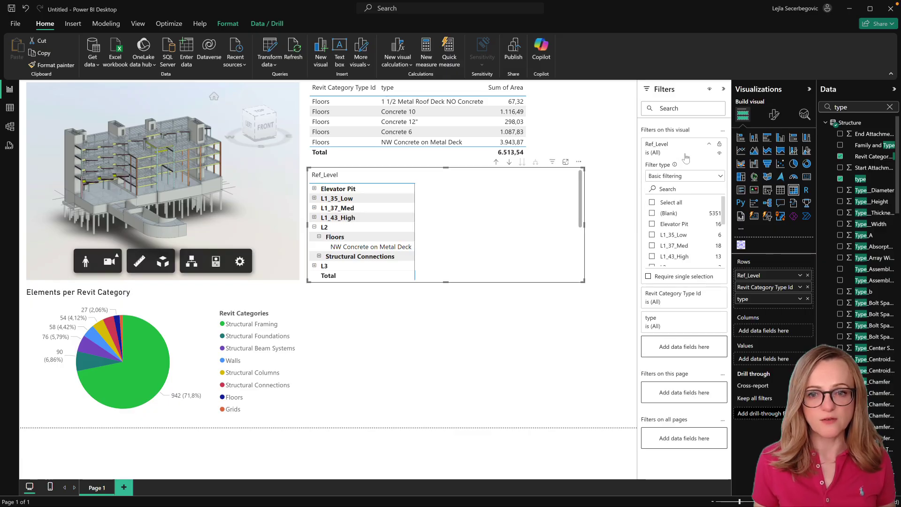
left_click(653, 214)
left_click_drag(726, 221, 724, 269)
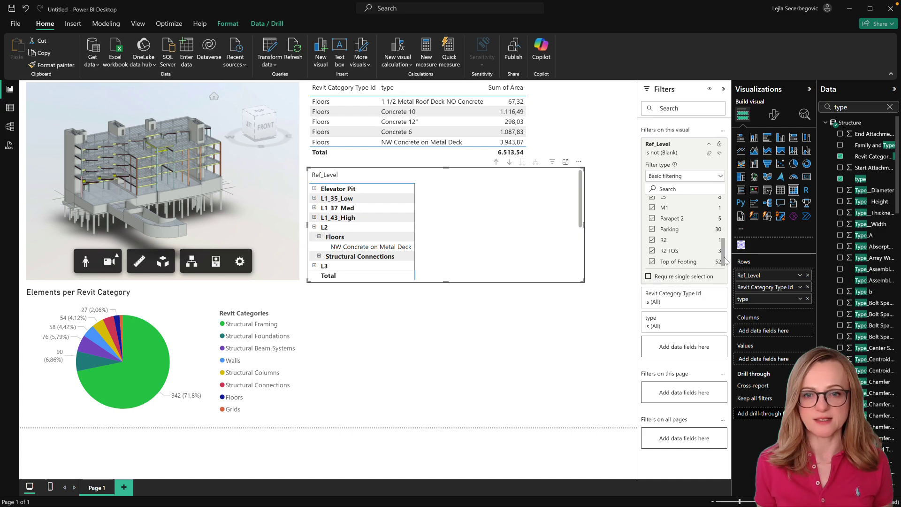
left_click_drag(726, 262, 732, 205)
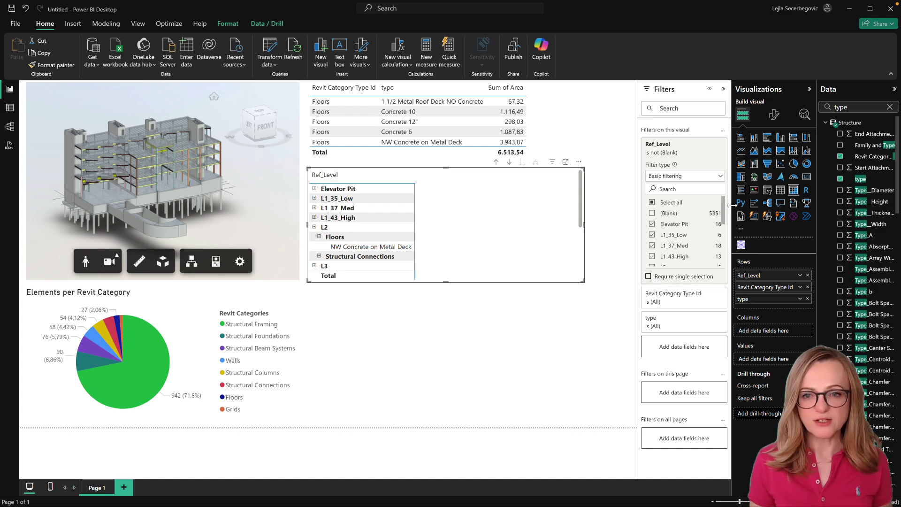
left_click(652, 203)
left_click(470, 354)
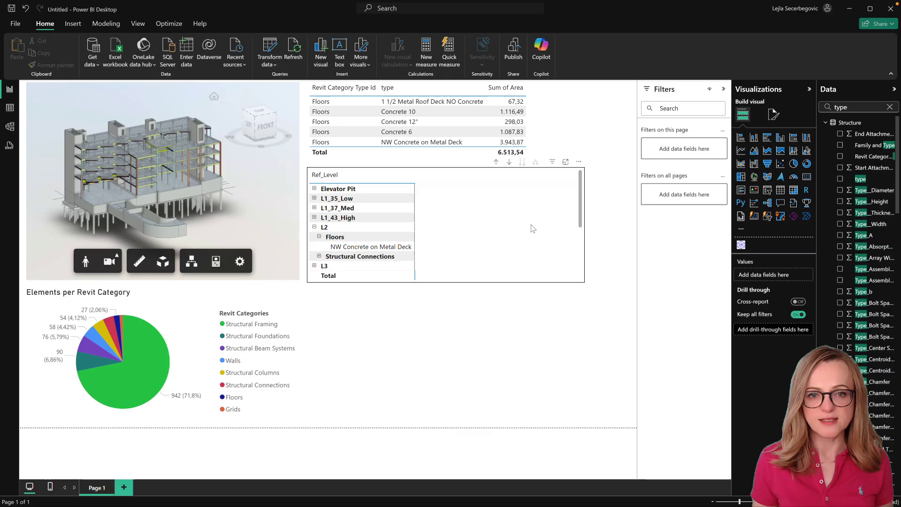
Narrow the matrix and start a new table with an Element Name column
left_click(533, 225)
left_click_drag(584, 225, 465, 225)
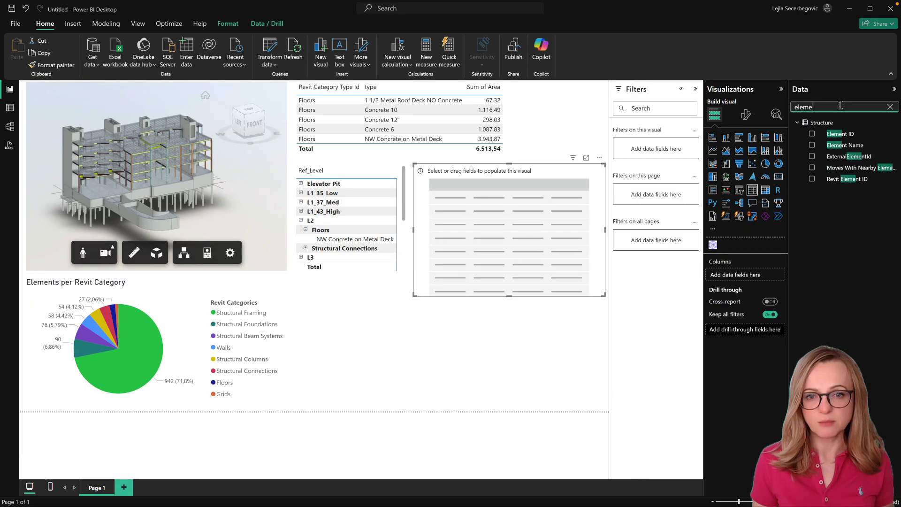
type("ent")
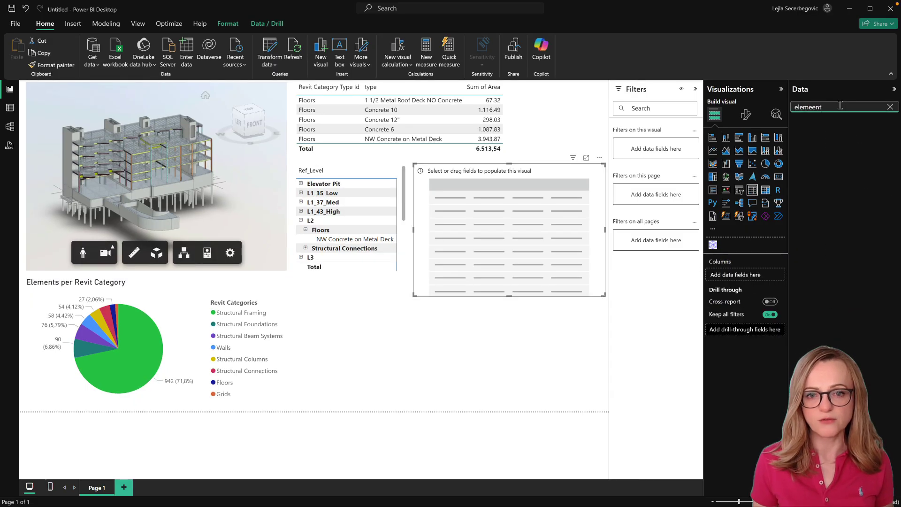
key("BackSpace")
left_click_drag(845, 145, 751, 283)
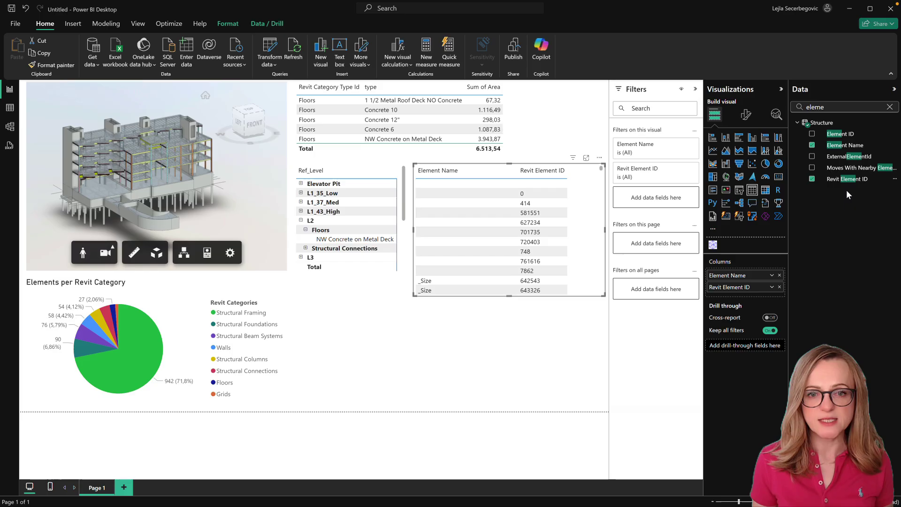
Filter the table to Floors, Structural Beam Systems, Structural Columns and Walls
double_click(855, 107)
type("category")
left_click_drag(844, 149, 657, 198)
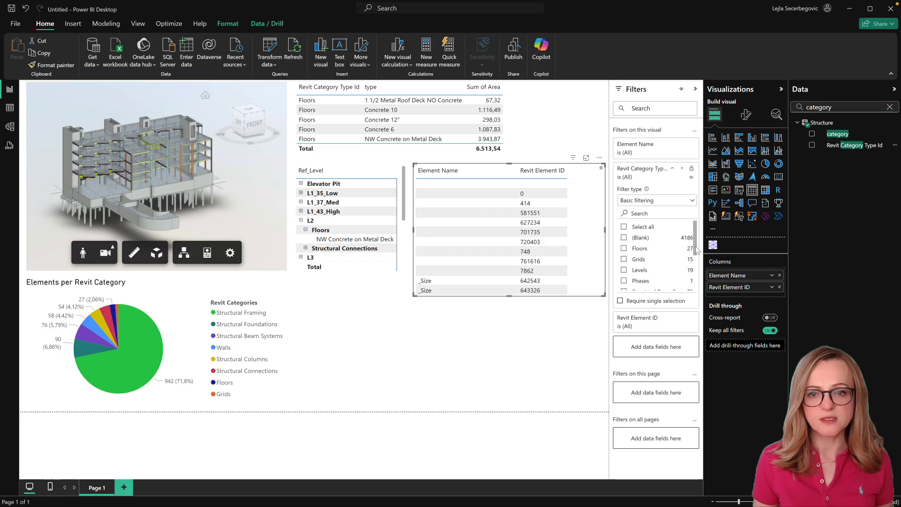
left_click(693, 246)
scroll(653, 248, "down", 3)
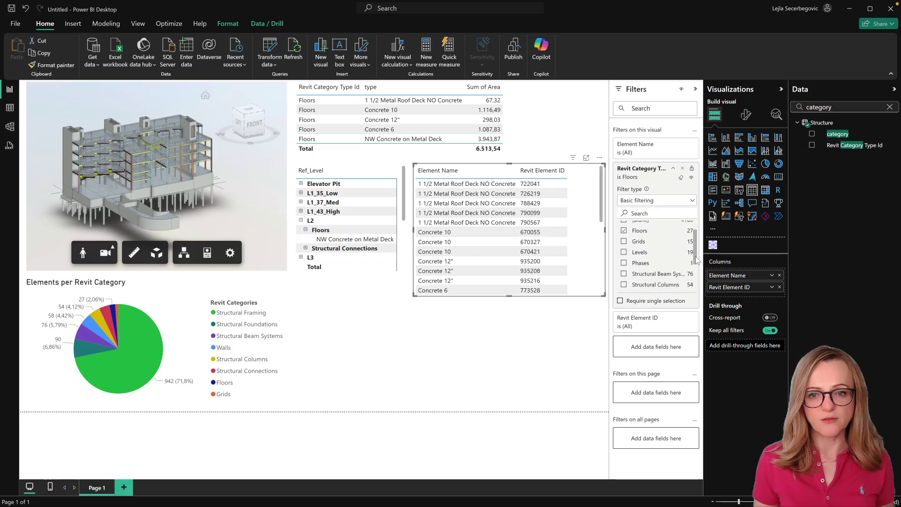
left_click(648, 241)
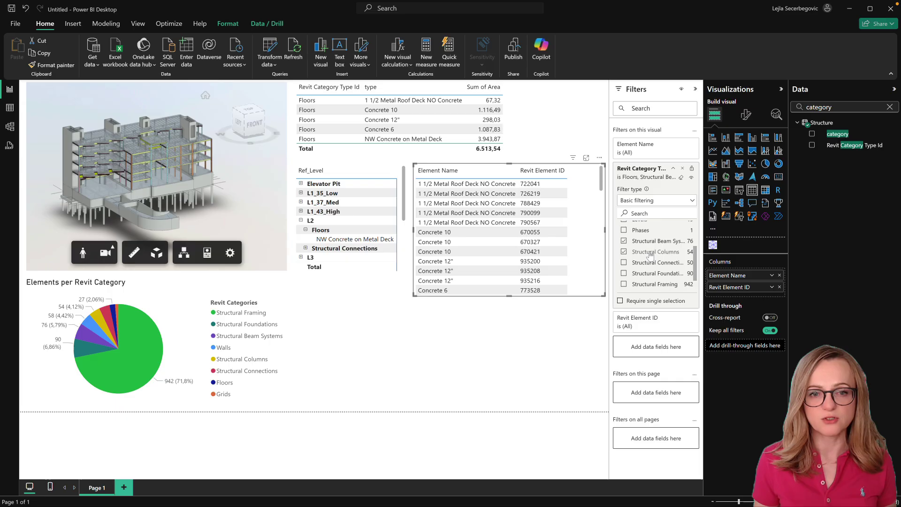
left_click(648, 252)
scroll(653, 253, "down", 1)
left_click(638, 286)
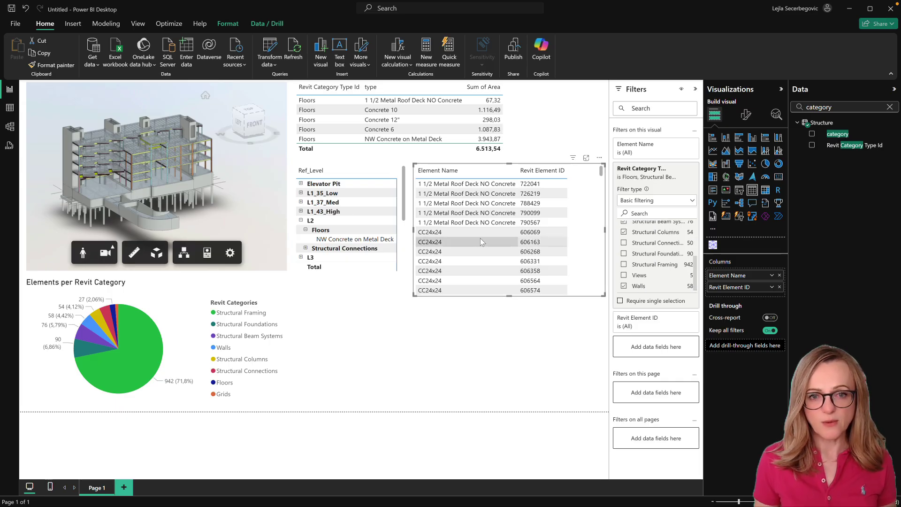
scroll(477, 244, "down", 5)
Filter the table to blank Type_Assembly Code, then remove that column
double_click(846, 107)
type("assembly")
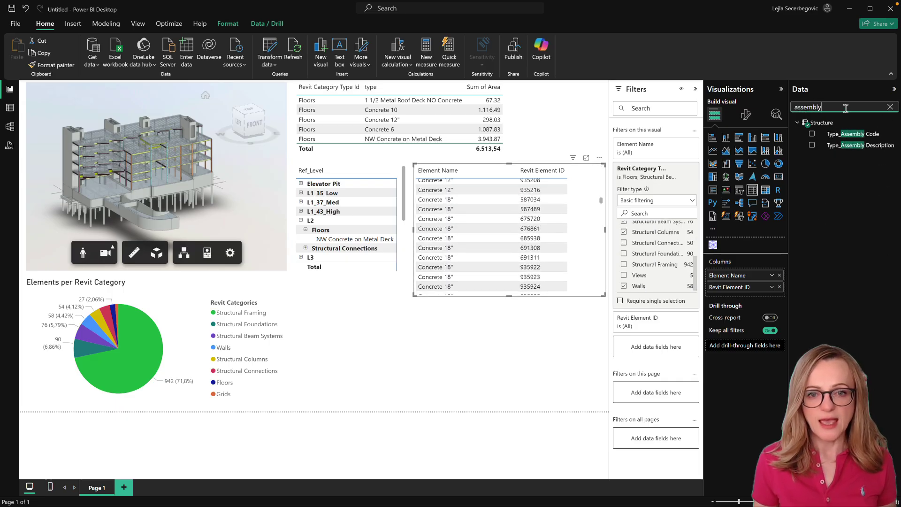
left_click_drag(853, 133, 751, 298)
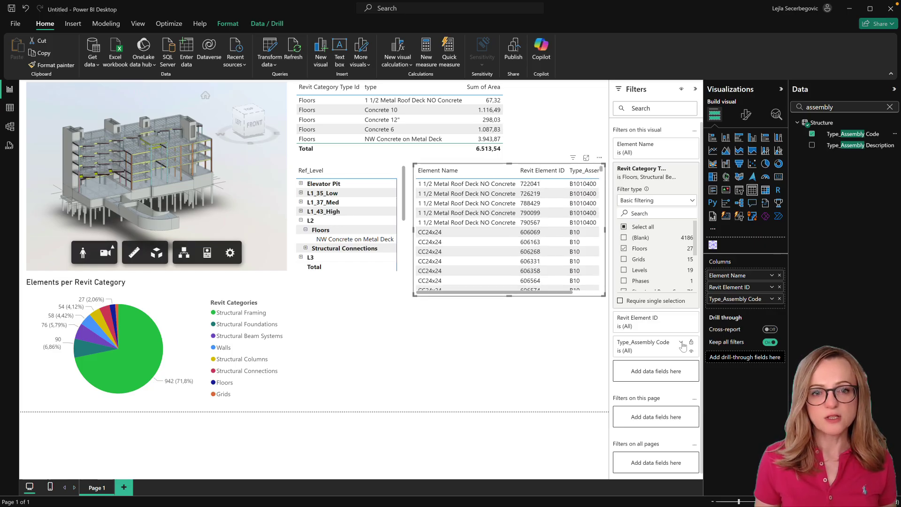
left_click(653, 346)
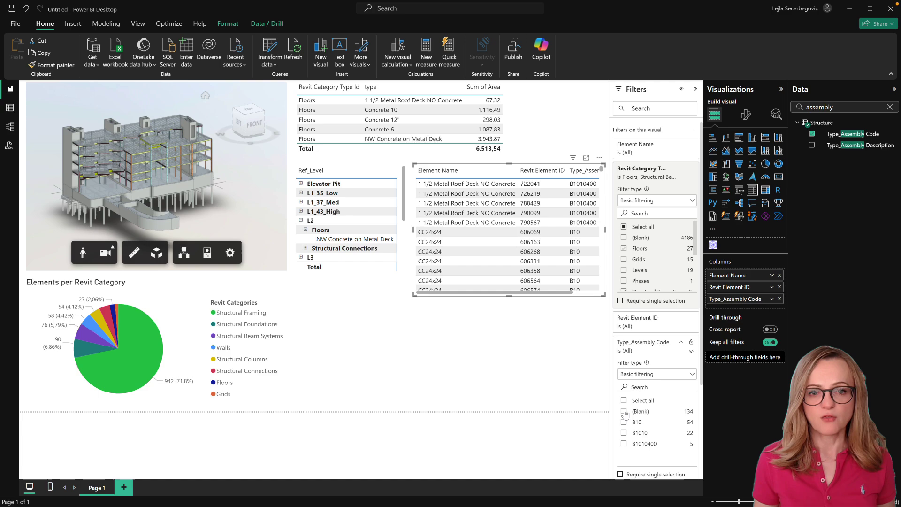
left_click(631, 412)
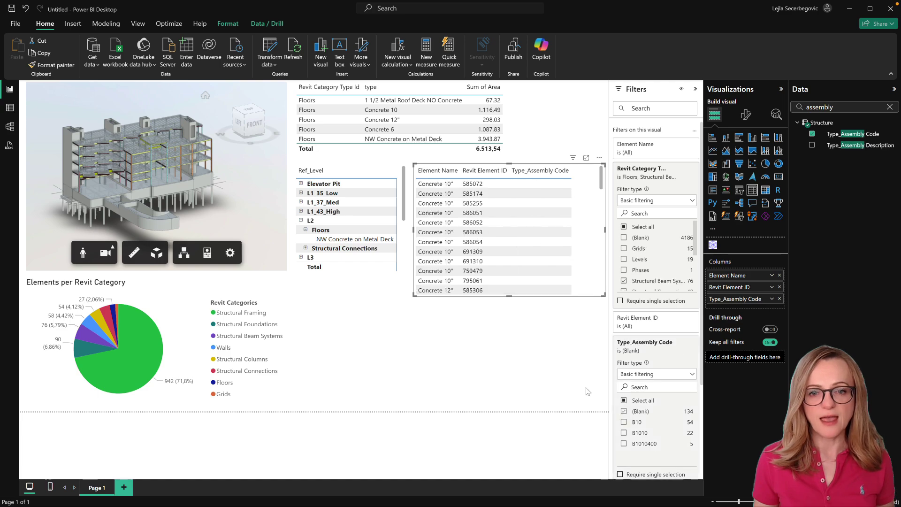
left_click(780, 298)
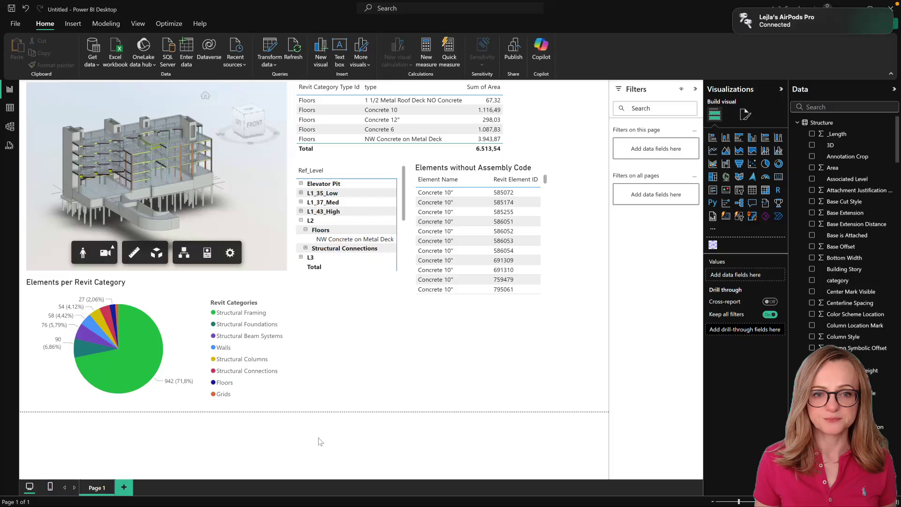
left_click(93, 60)
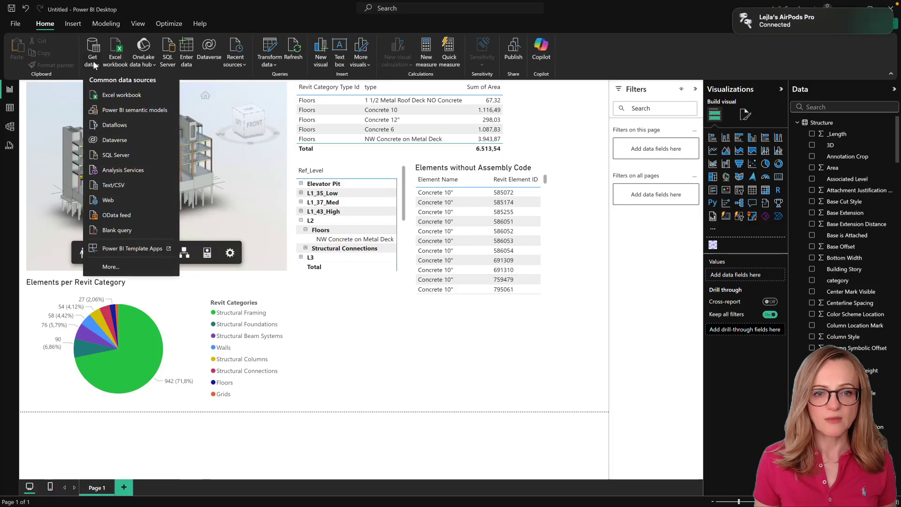
Load the HVAC exchange via Autodesk Data Connector from Project Files > Power BI Demo Video
left_click(120, 264)
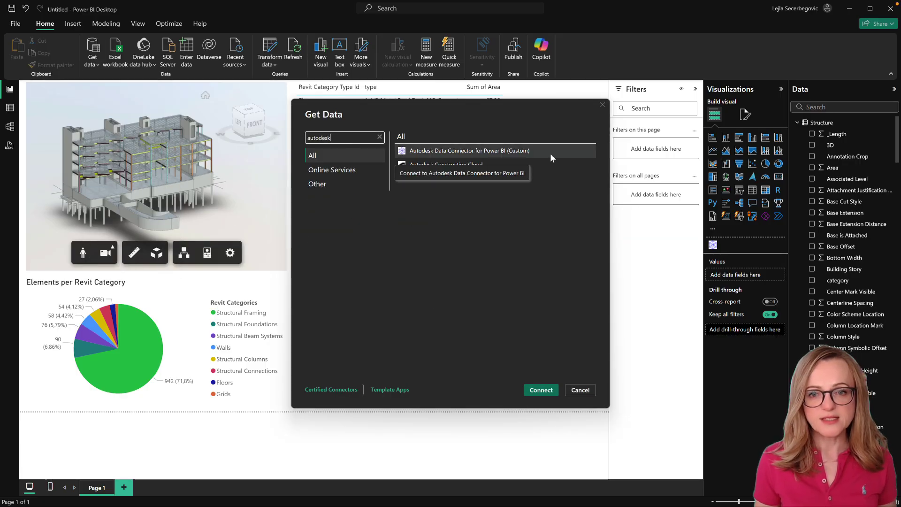
left_click(552, 390)
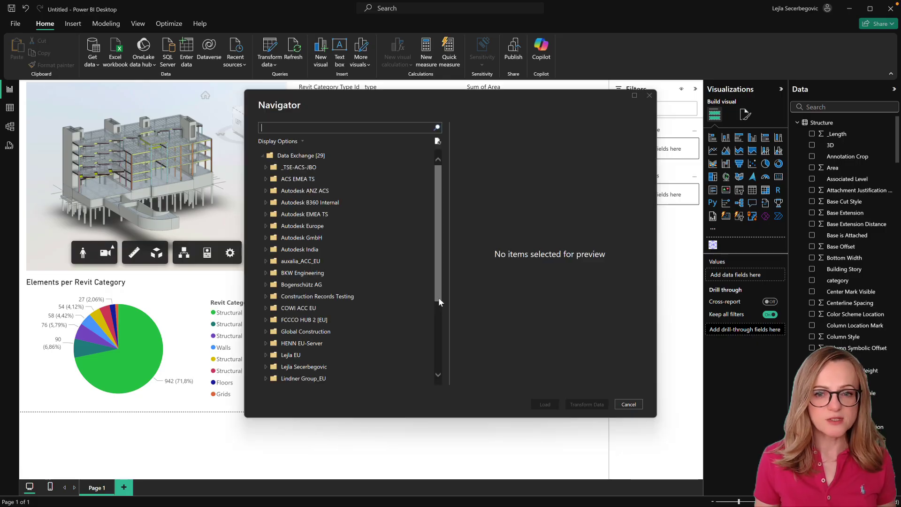
left_click_drag(439, 297, 441, 369)
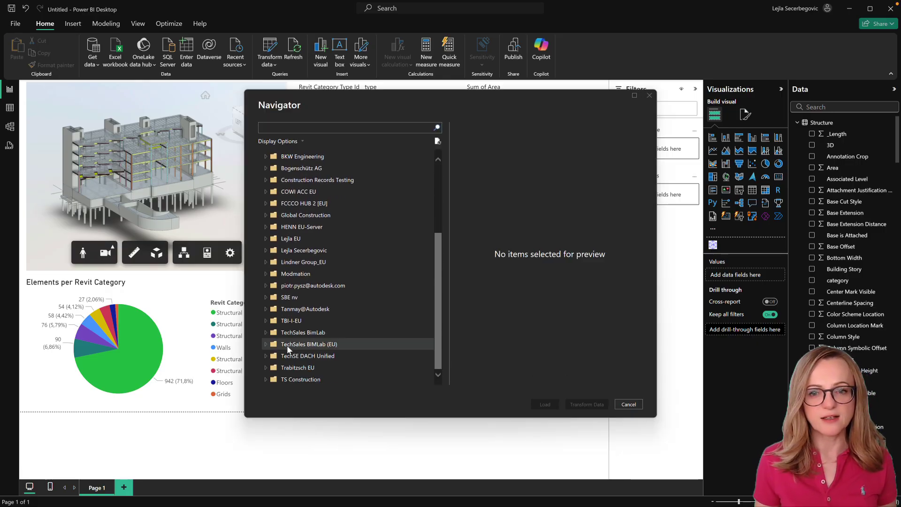
left_click(266, 332)
scroll(298, 339, "down", 1)
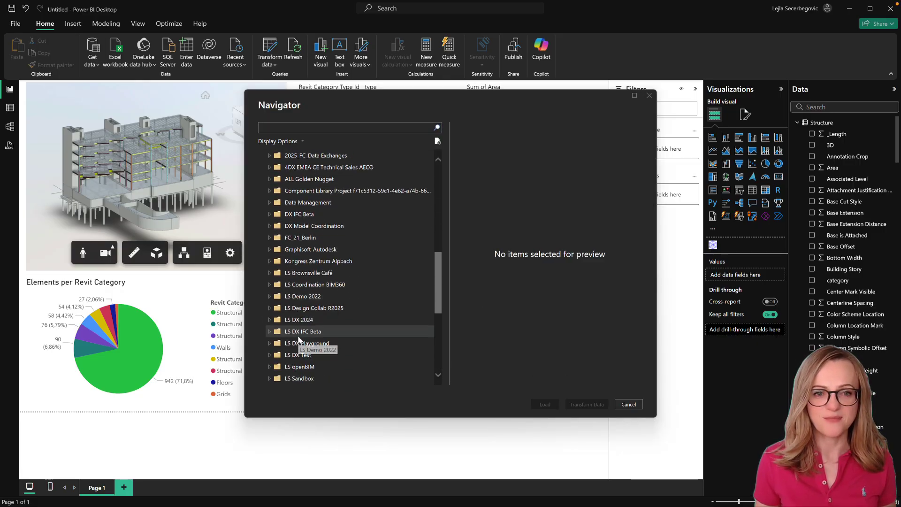
left_click(269, 342)
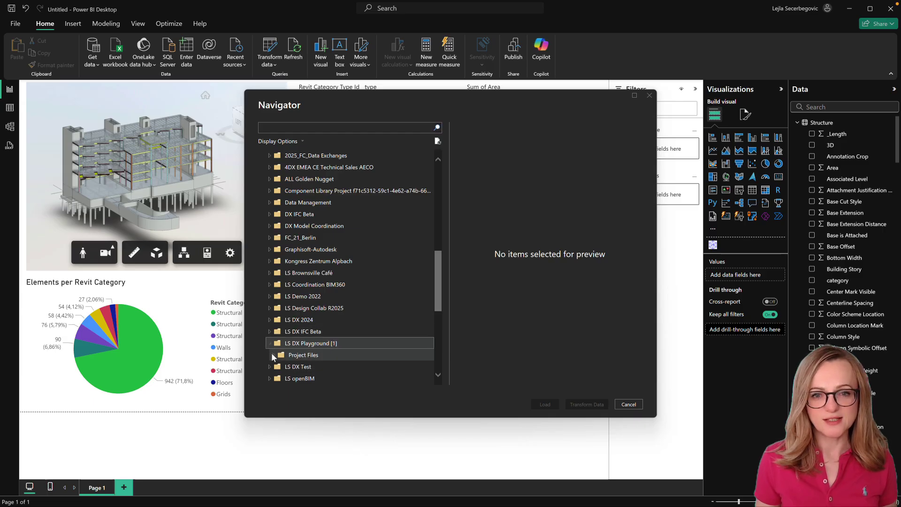
double_click(352, 353)
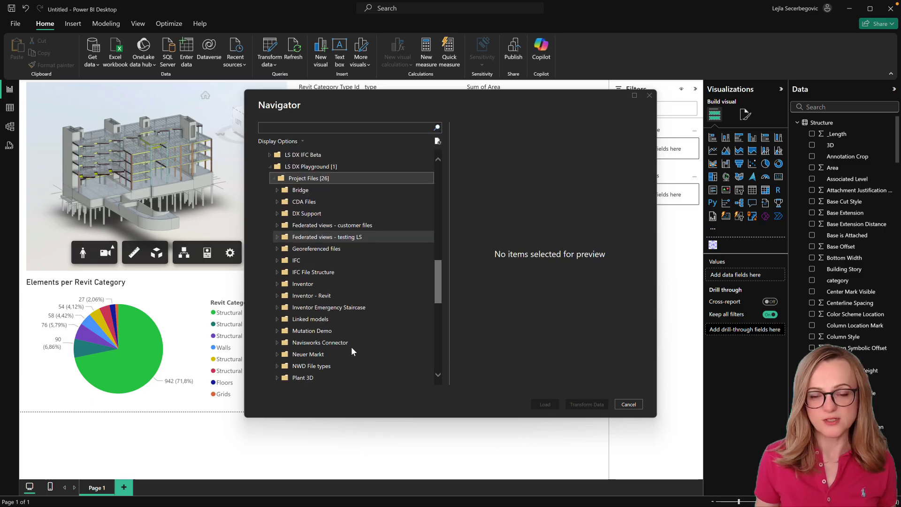
scroll(351, 346, "down", 5)
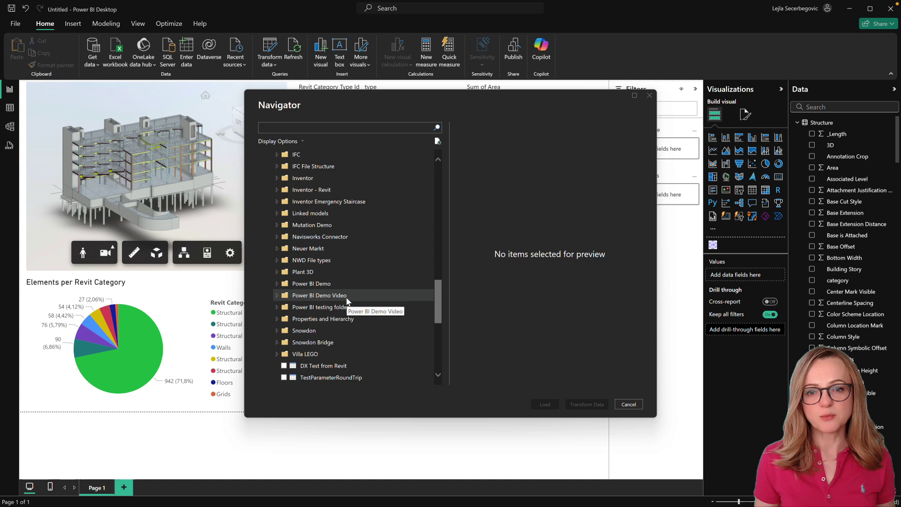
left_click(278, 295)
left_click(288, 307)
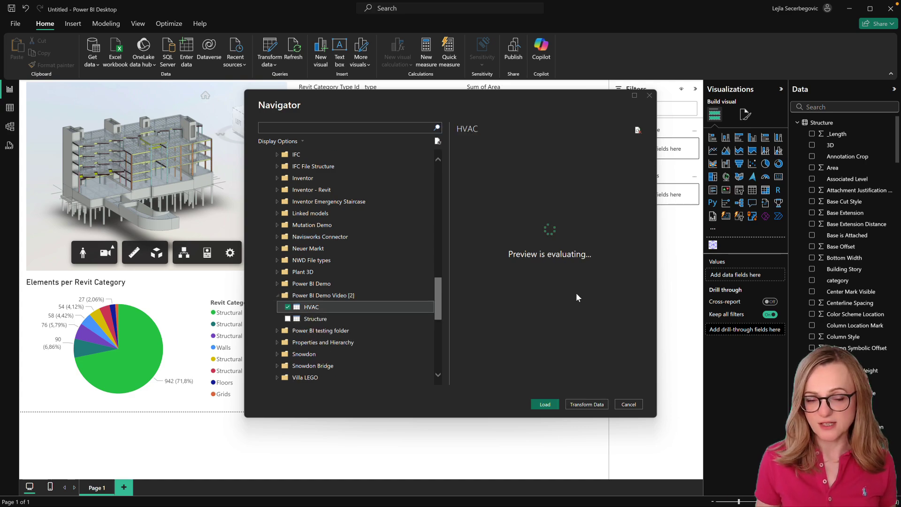
left_click(545, 404)
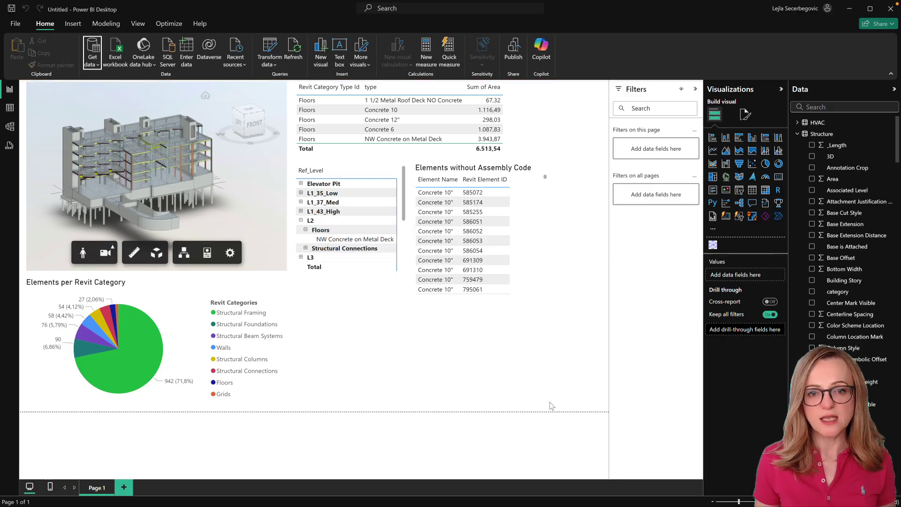
In Model view, enlarge the Structure and HVAC table cards to list more fields
left_click(798, 133)
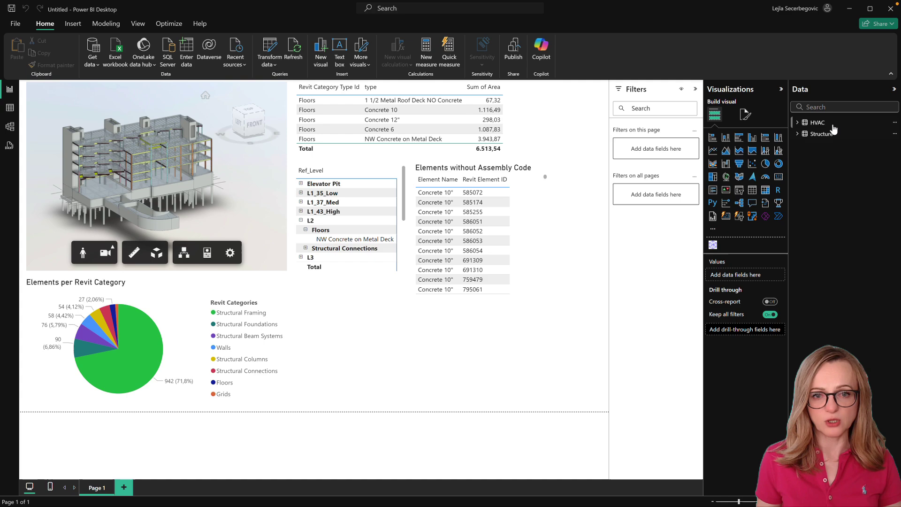
left_click(797, 123)
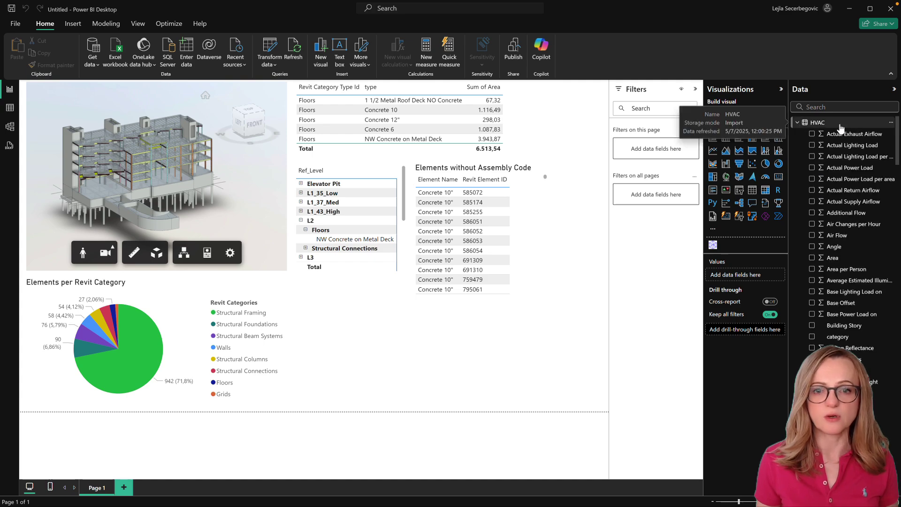
left_click(276, 200)
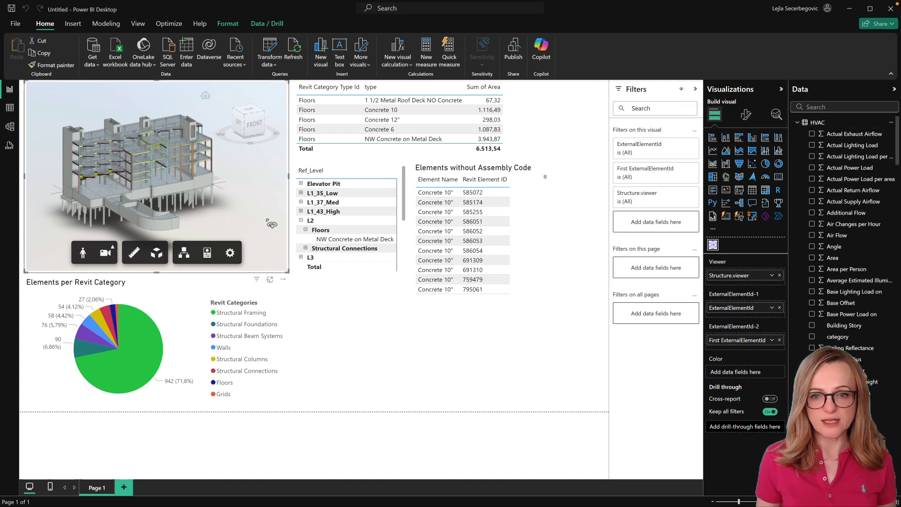
left_click(9, 126)
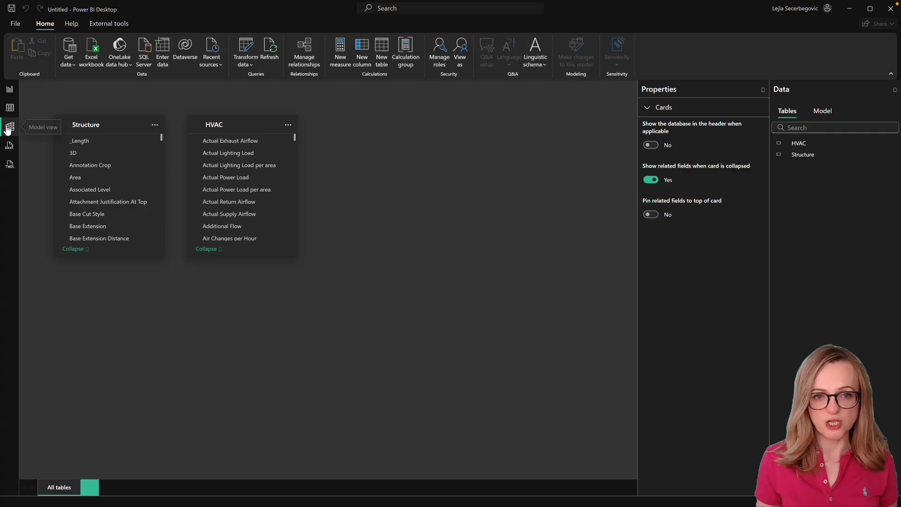
left_click_drag(120, 257, 108, 455)
left_click_drag(270, 255, 258, 454)
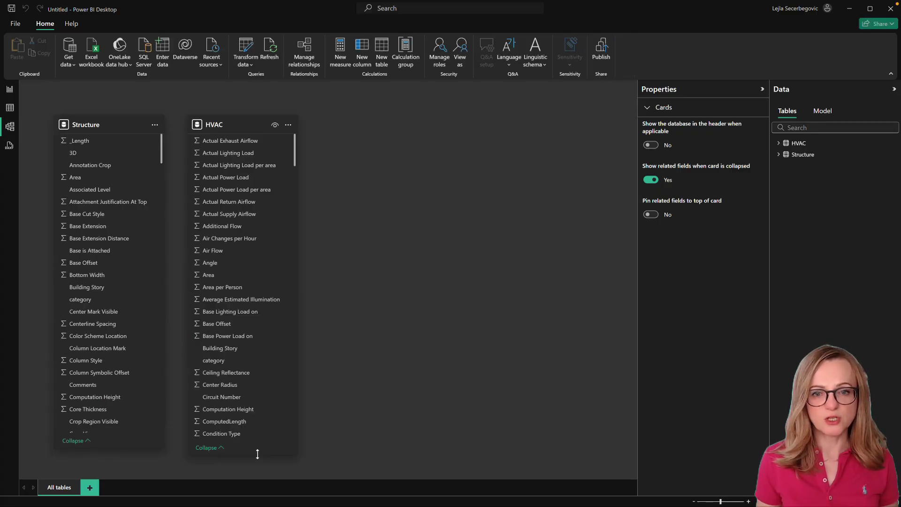
scroll(116, 331, "down", 12)
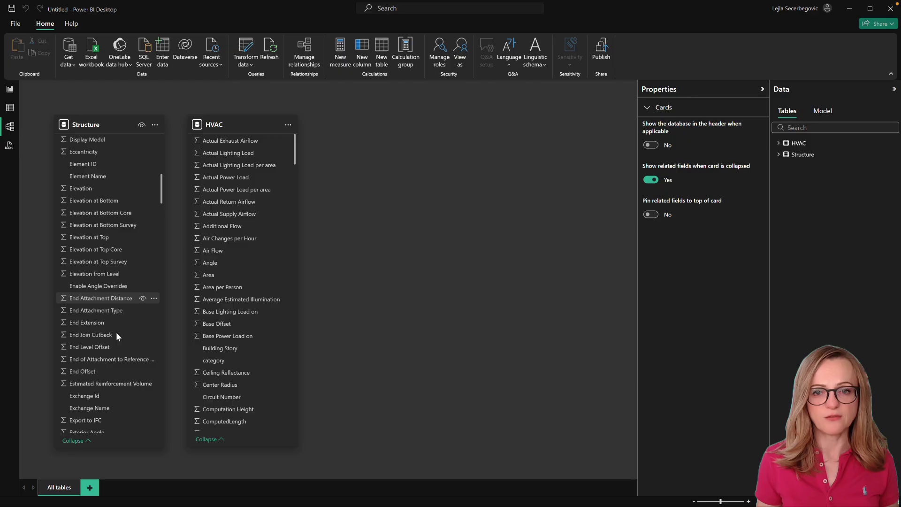
scroll(117, 332, "down", 3)
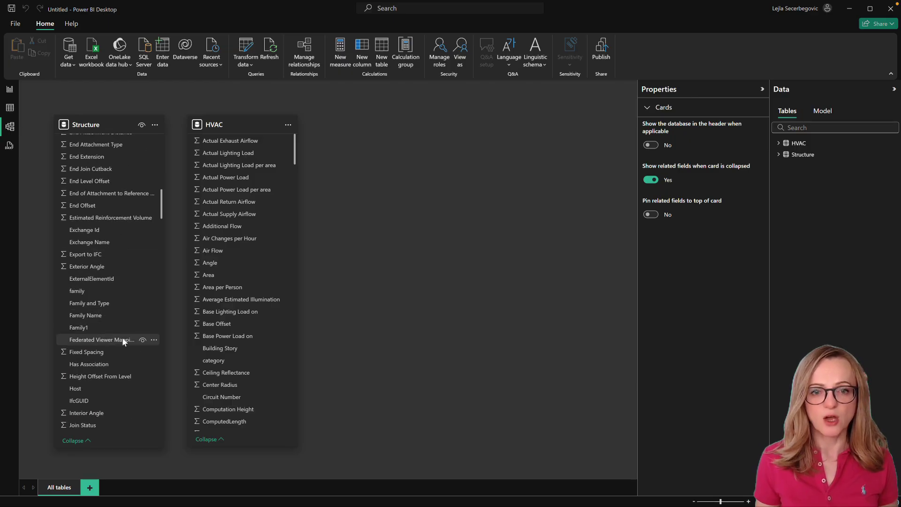
scroll(230, 351, "down", 10)
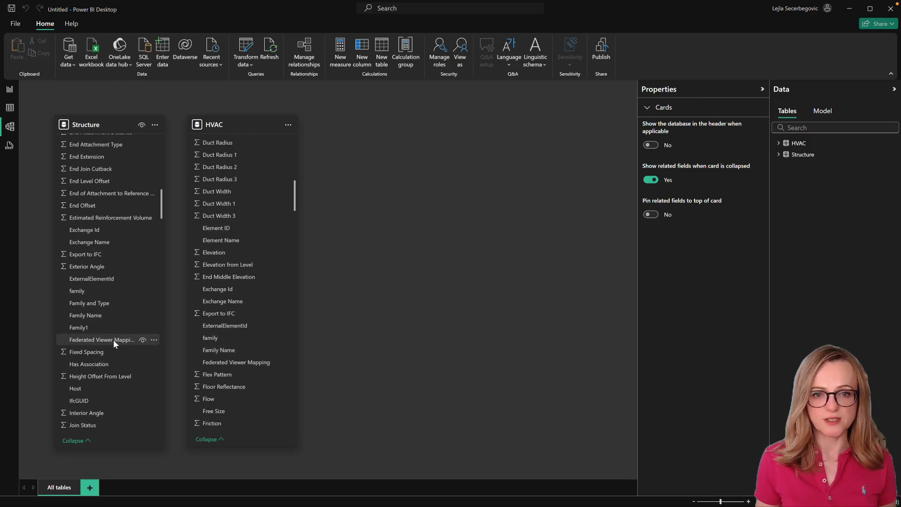
Link Structure and HVAC one-to-one, both directions, on Federated Viewer Mapping; move HVAC right
left_click_drag(114, 339, 232, 361)
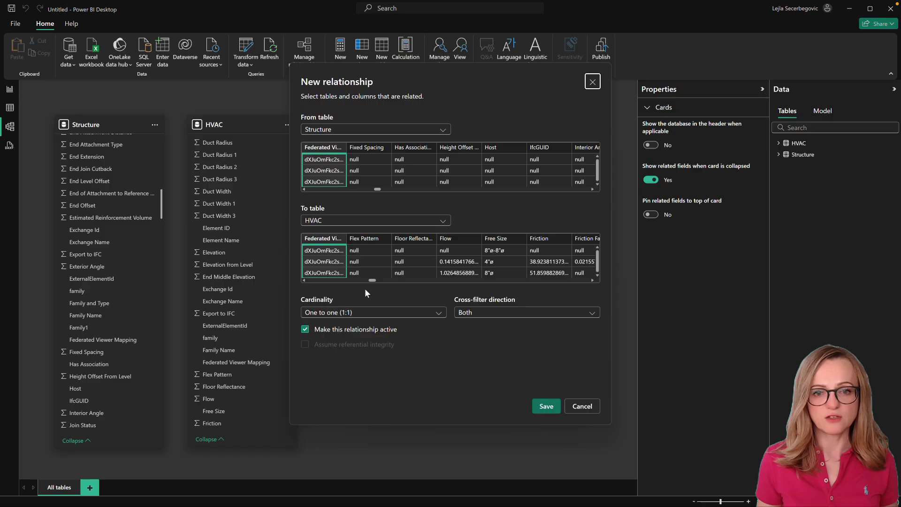
left_click(547, 407)
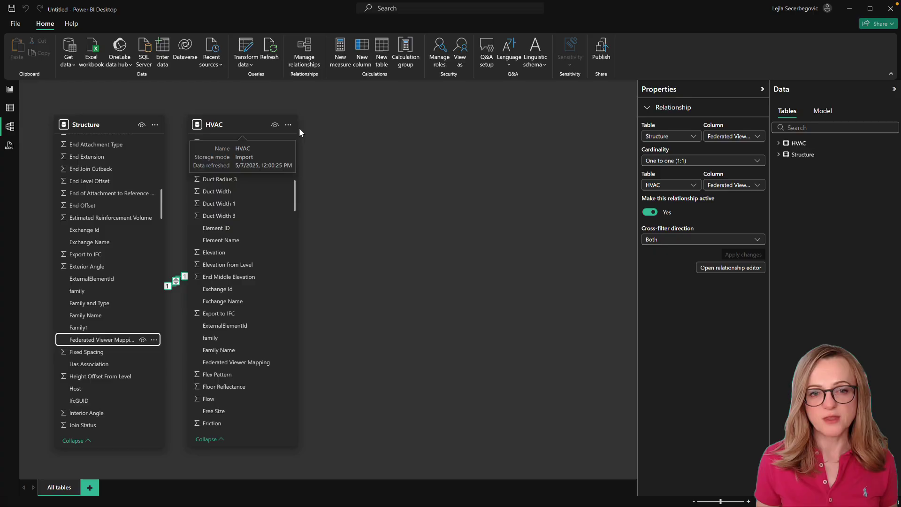
left_click_drag(224, 124, 322, 133)
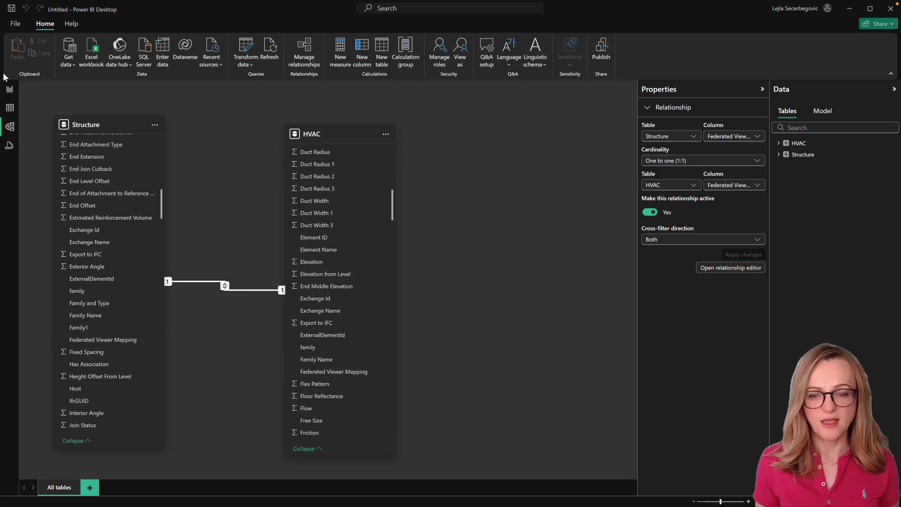
Back in Report view, add HVAC.viewer to the 3D viewer as a second model source
left_click(9, 89)
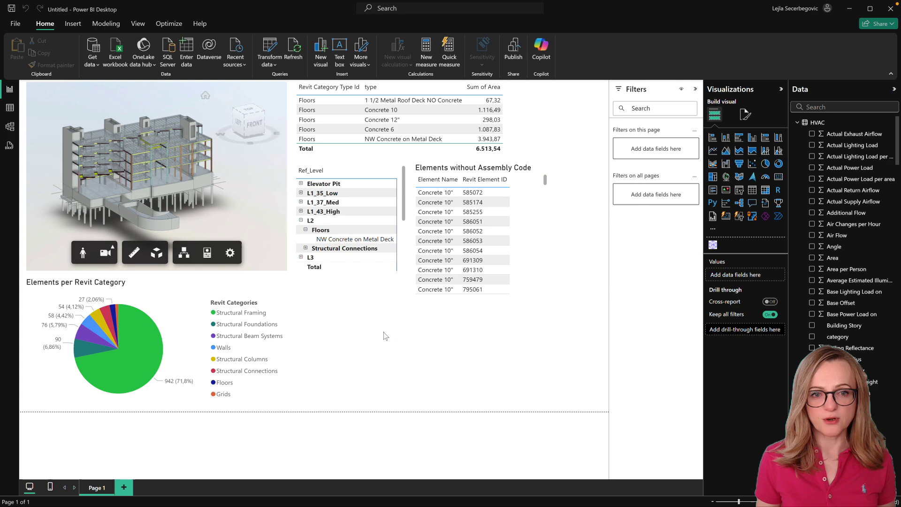
left_click(818, 107)
type("viewer")
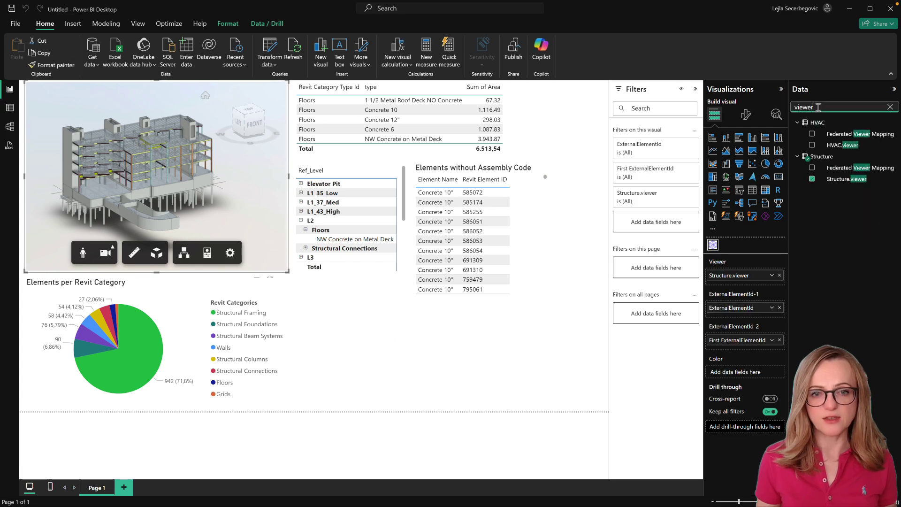
left_click_drag(843, 145, 741, 286)
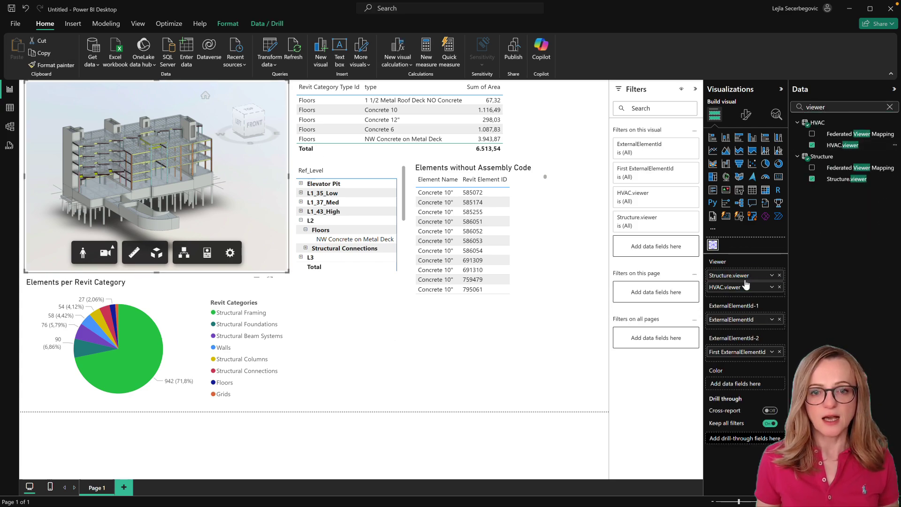
left_click(890, 108)
Add Structure's and HVAC's ExternalElementId to the viewer and inspect the combined model
type("external")
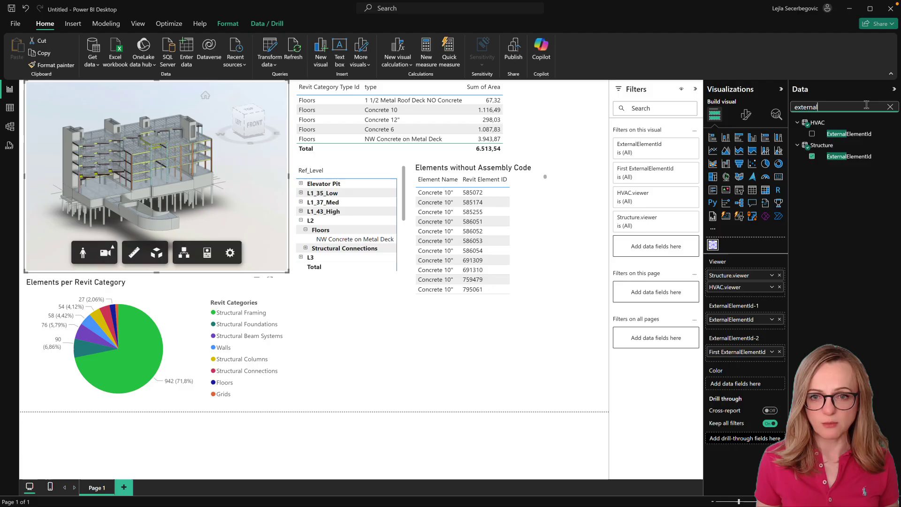
left_click_drag(849, 156, 733, 331)
left_click_drag(849, 133, 757, 310)
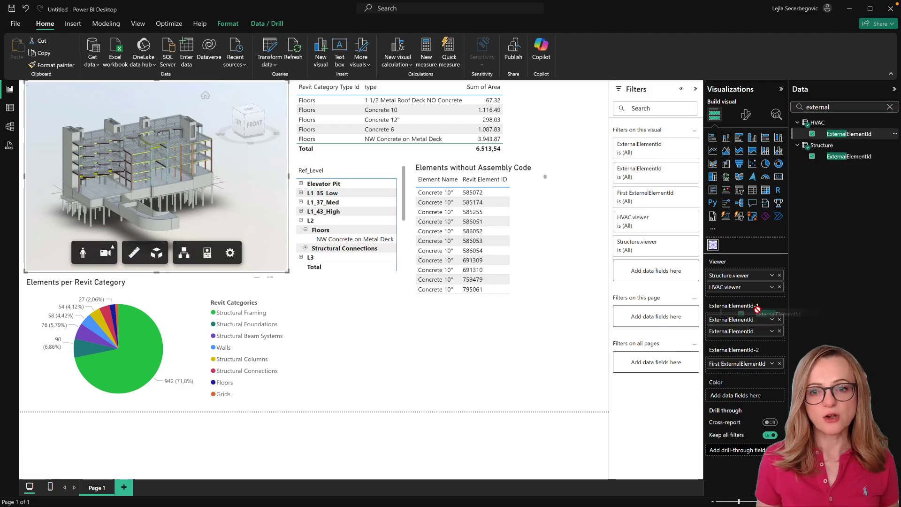
left_click_drag(747, 369, 746, 371)
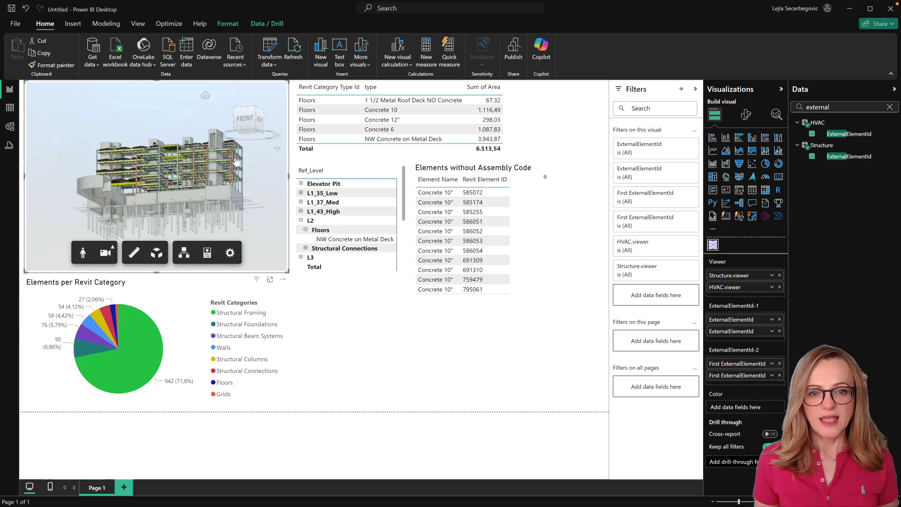
scroll(242, 171, "up", 5)
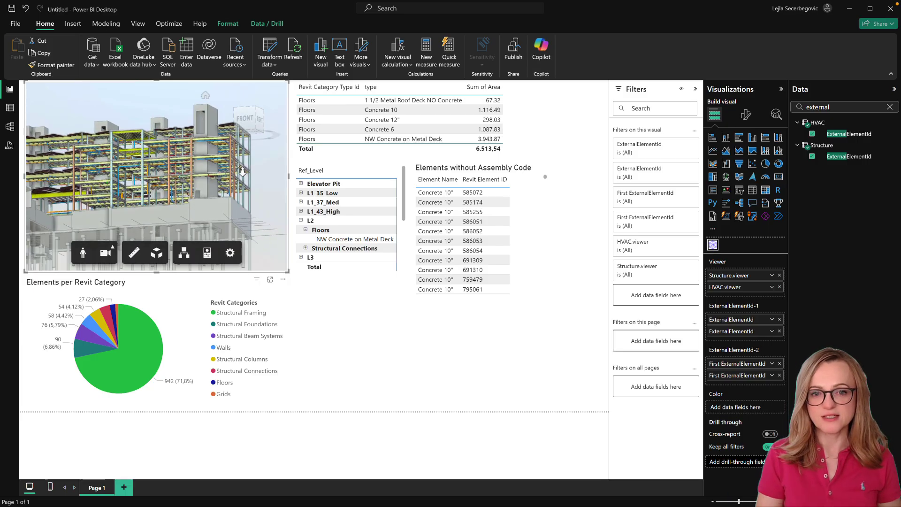
scroll(243, 171, "up", 8)
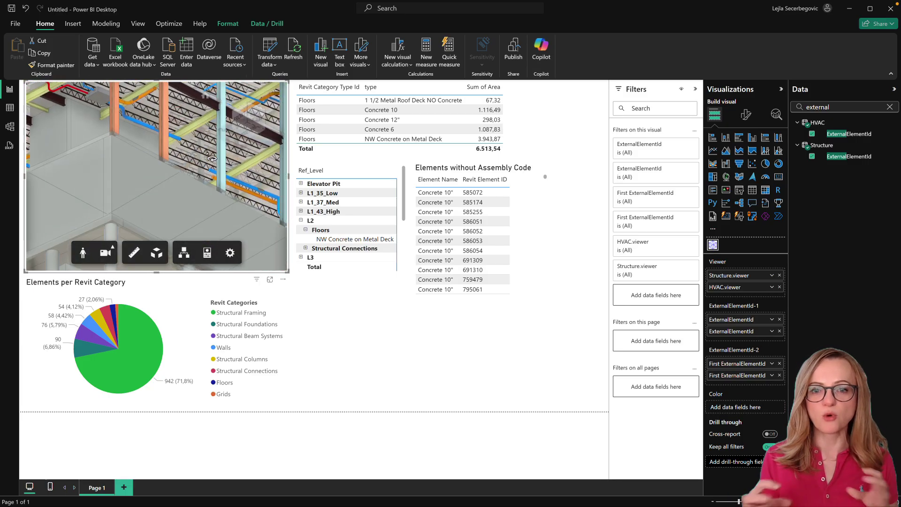
left_click_drag(212, 159, 209, 334)
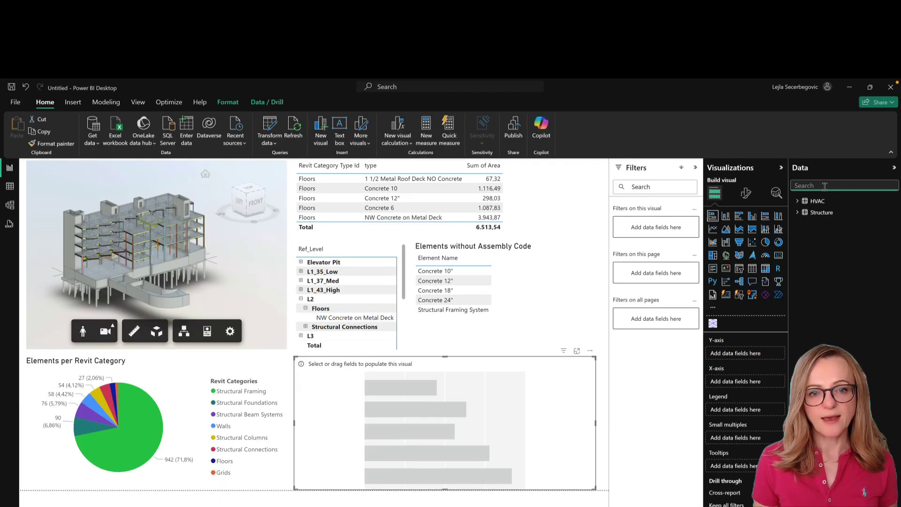
Filter the chart's Revit Category Type Id to exclude (Blank), Center line, Levels, Phases and Spaces
left_click(833, 224)
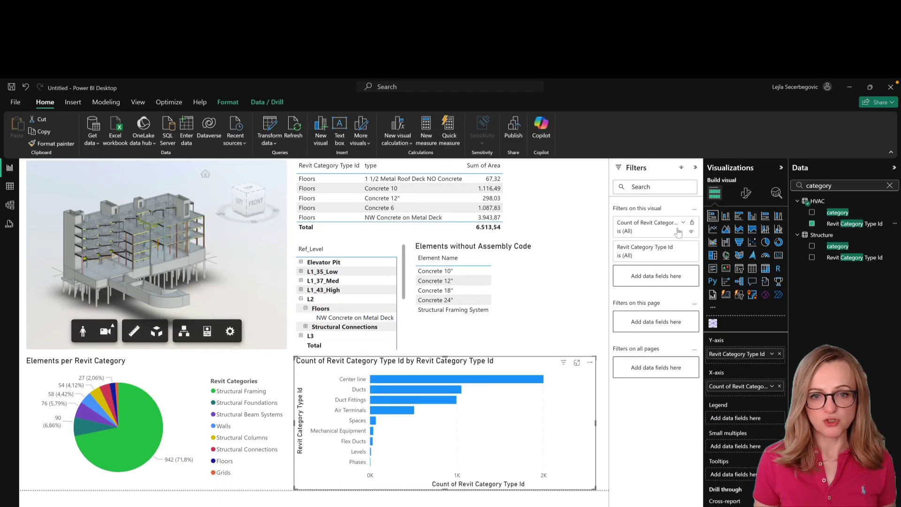
left_click(664, 336)
left_click(624, 305)
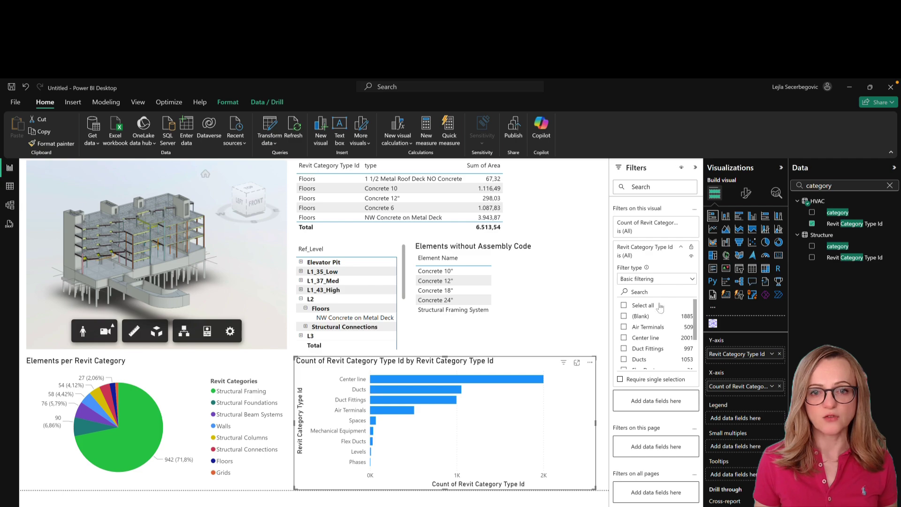
left_click(624, 316)
left_click(624, 337)
scroll(658, 338, "down", 2)
left_click(624, 332)
left_click(624, 353)
left_click(624, 364)
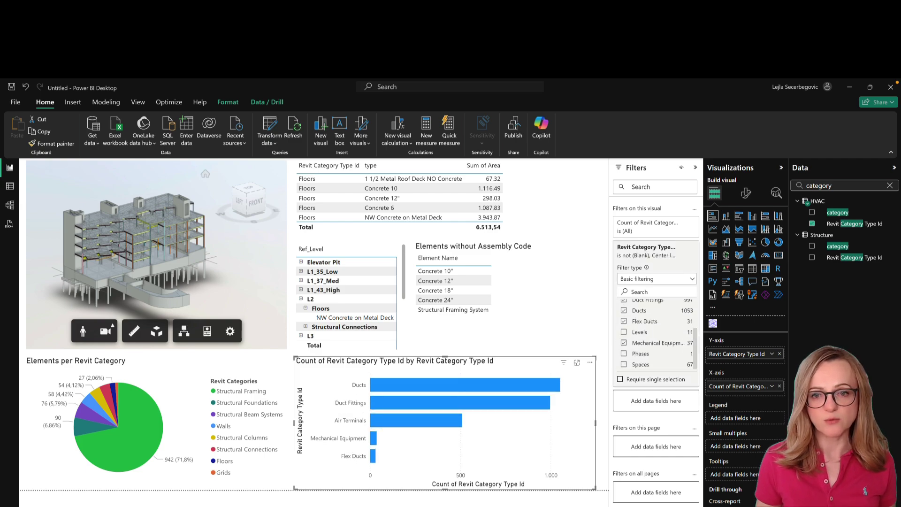
Change the chart title to 'HVAC Elements per Revit Category'
left_click(747, 194)
left_click(746, 235)
left_click(721, 277)
triple_click(744, 324)
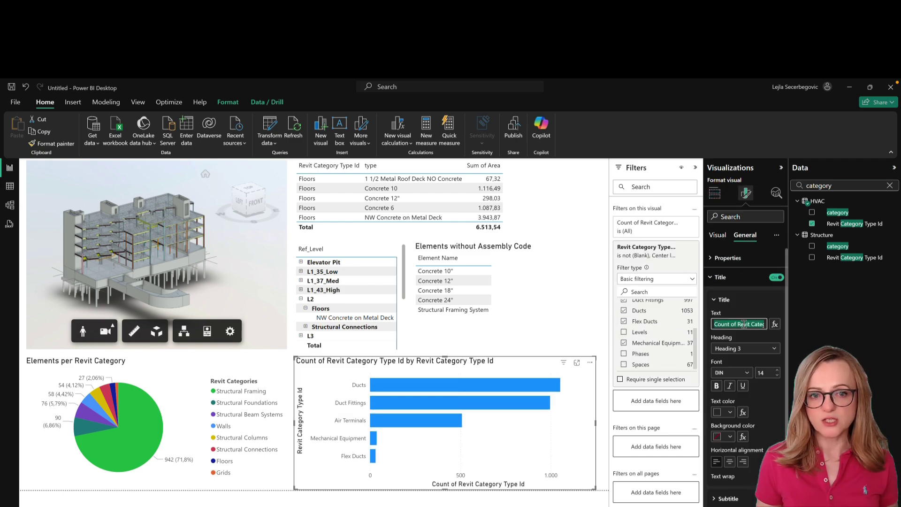
type("HVAC Elements per Revit Category")
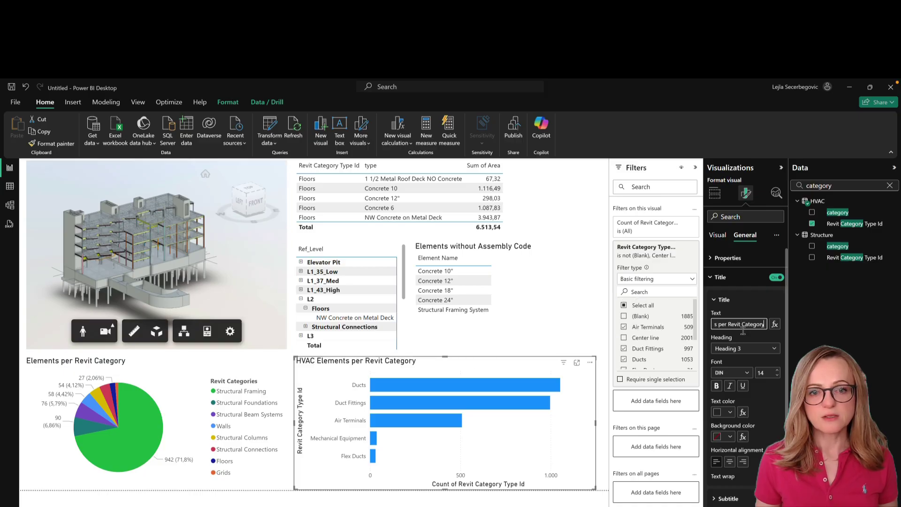
Clear the Y-axis title text and switch the Y-axis title off
left_click(717, 235)
left_click(717, 258)
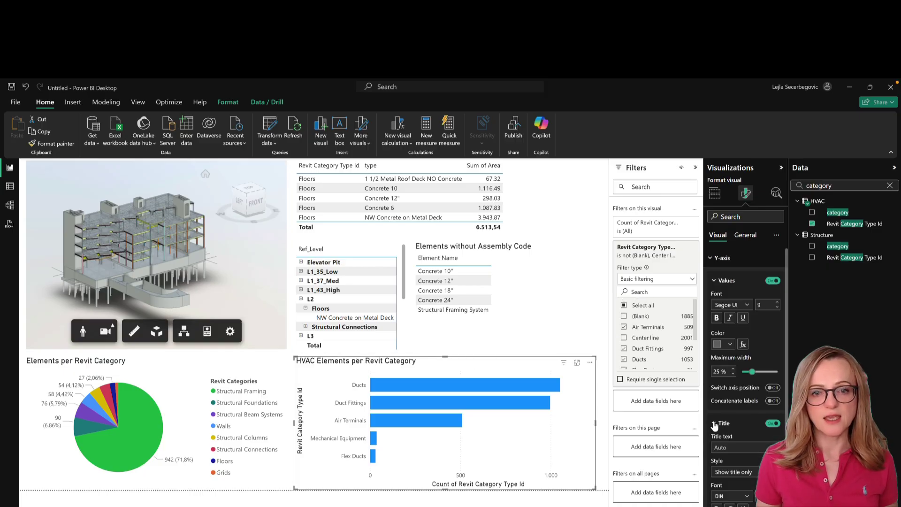
scroll(746, 376, "down", 2)
triple_click(746, 353)
type("Number of Elements")
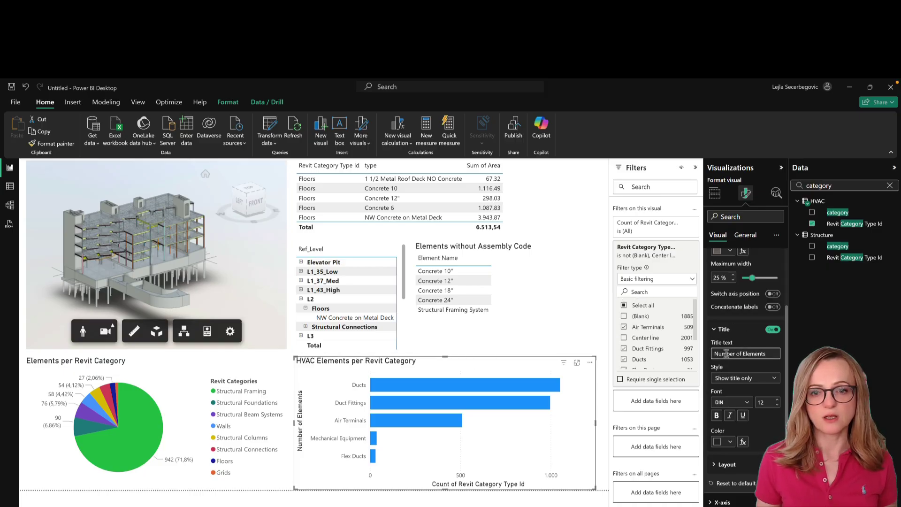
key("ctrl+a")
type("C")
key("BackSpace")
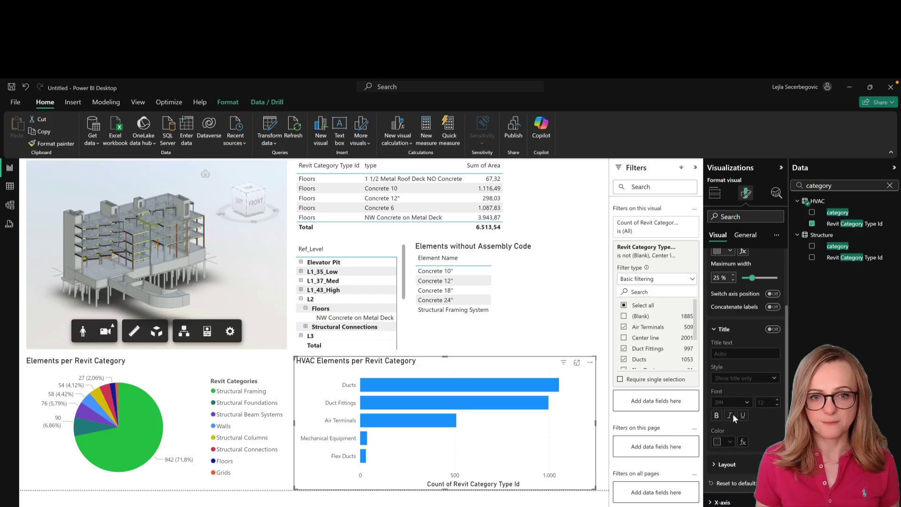
left_click(772, 330)
scroll(747, 376, "down", 1)
left_click(385, 502)
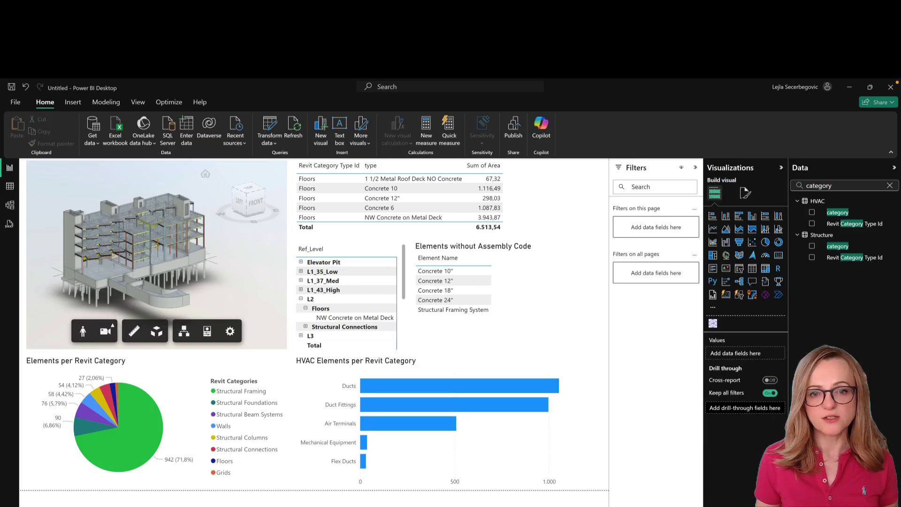
left_click(385, 387)
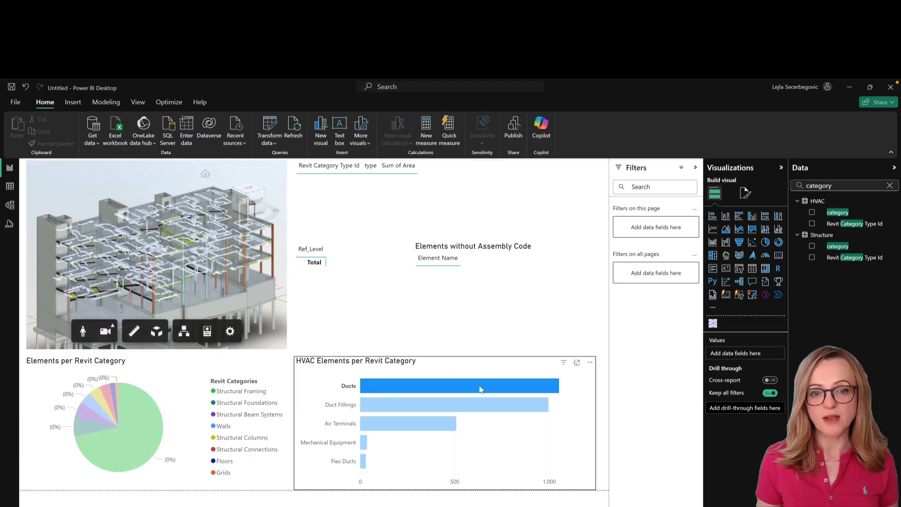
mouse_move(467, 392)
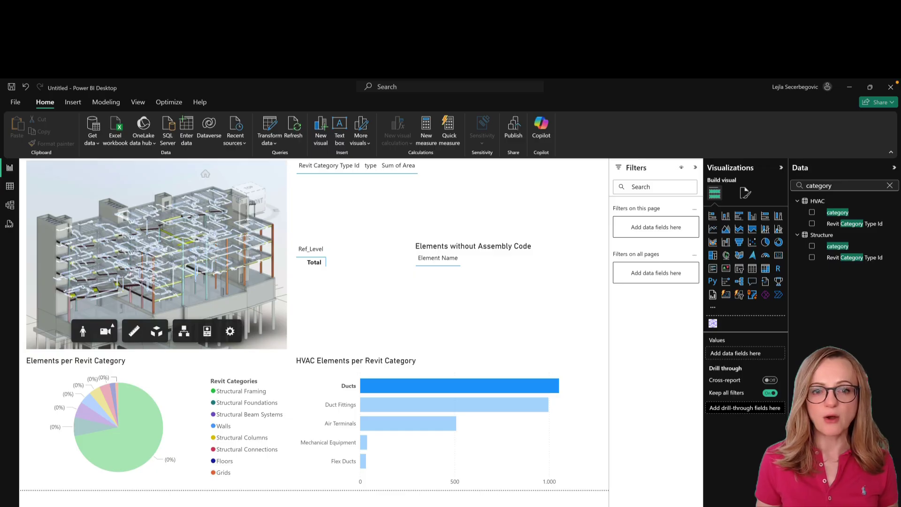
left_click(576, 447)
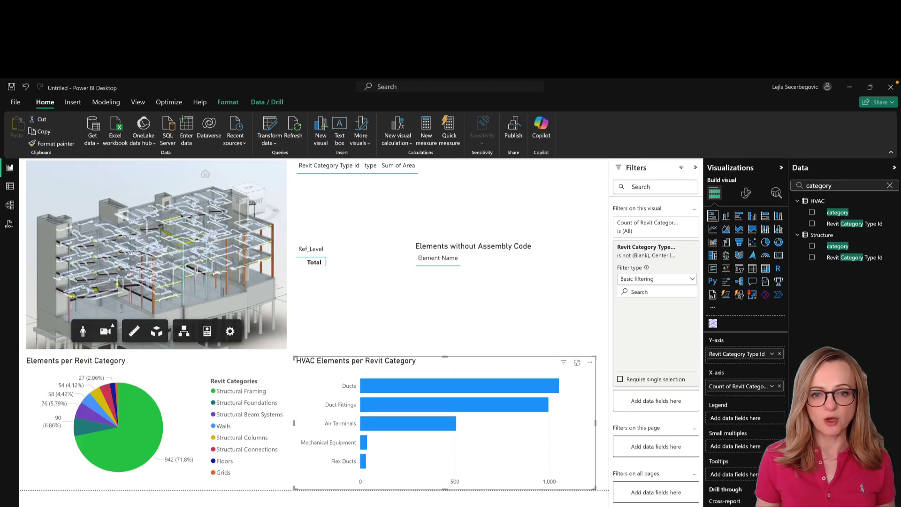
key("Escape")
Publish the report as Snowdon Demo to My workspace, then open it in the Power BI service
left_click(514, 128)
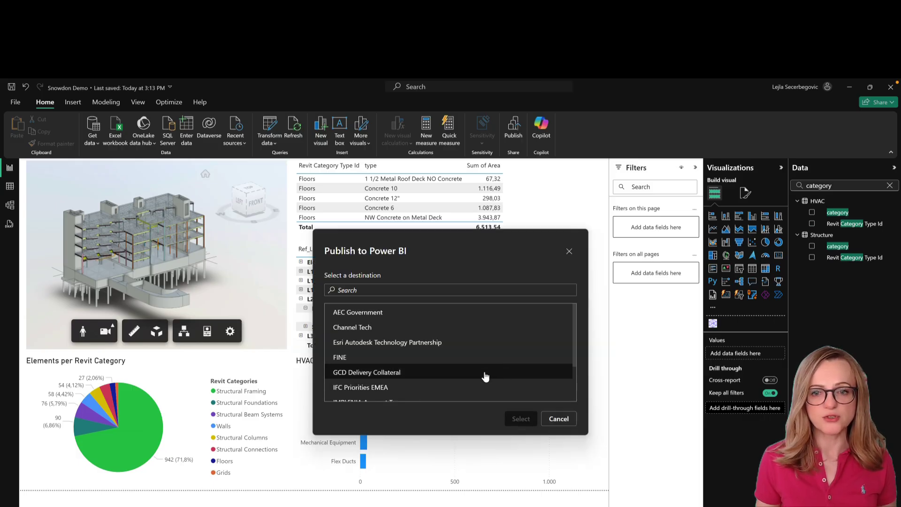
left_click_drag(575, 326, 576, 364)
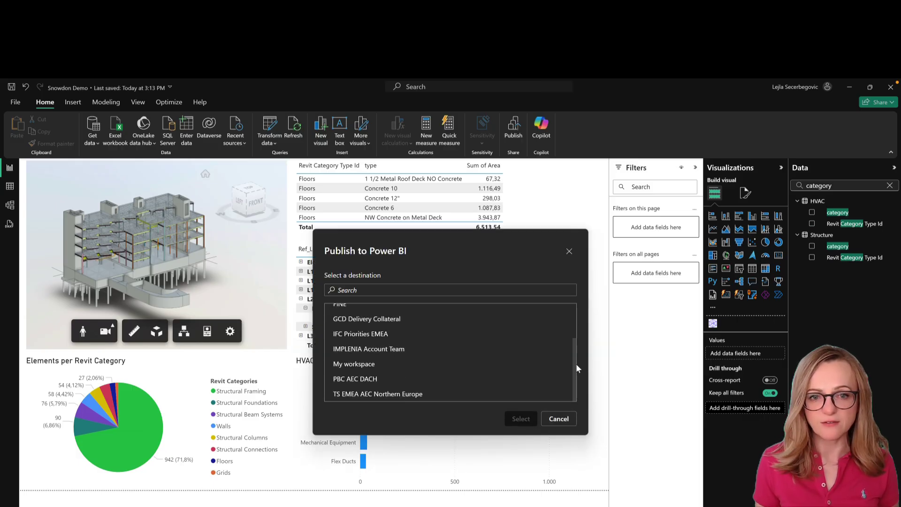
left_click(381, 366)
left_click(520, 420)
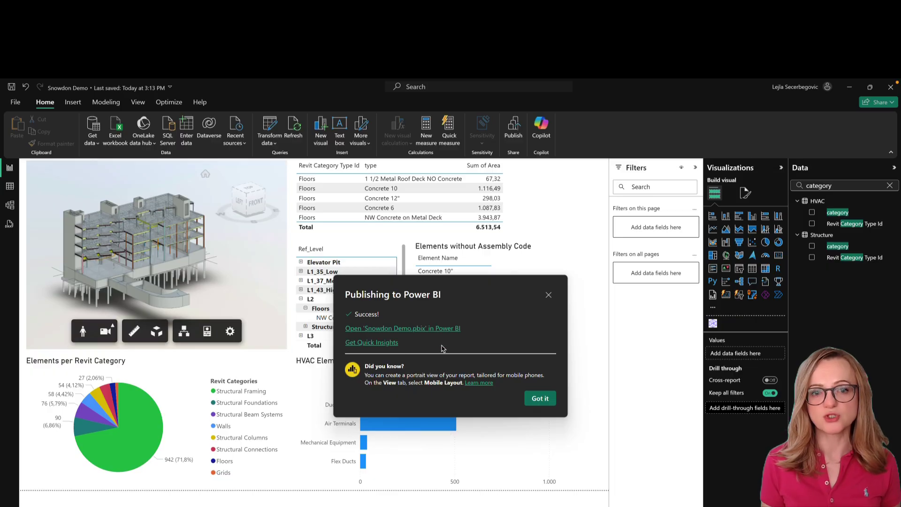
left_click(436, 329)
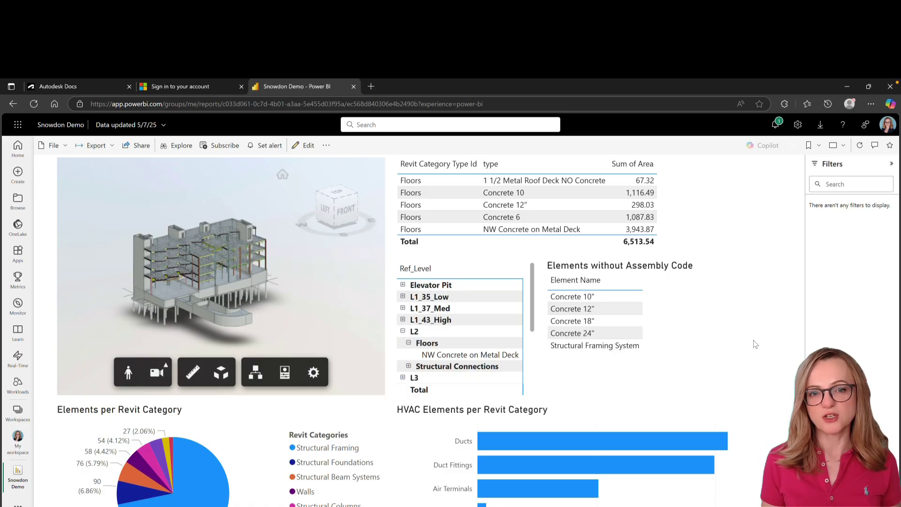
Copy Snowdon Demo's Website or portal embed link from File > Embed report
left_click(137, 148)
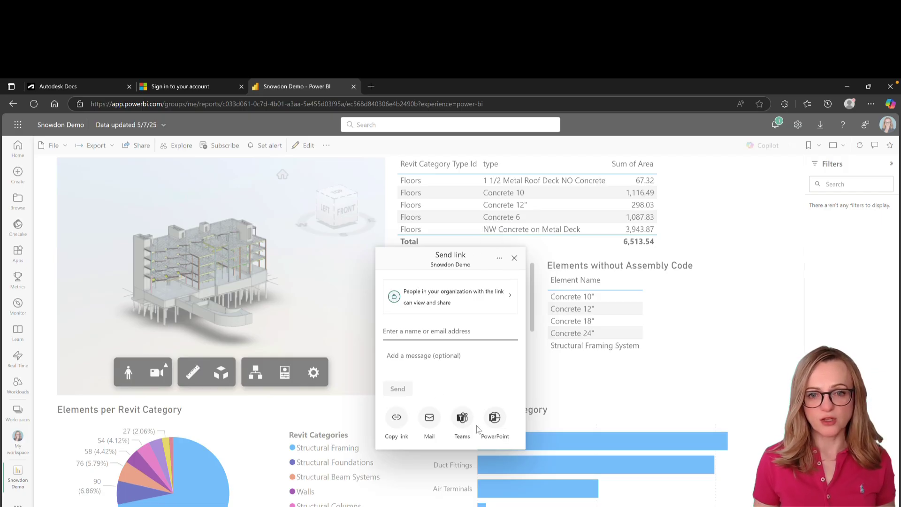
left_click(515, 258)
left_click(61, 143)
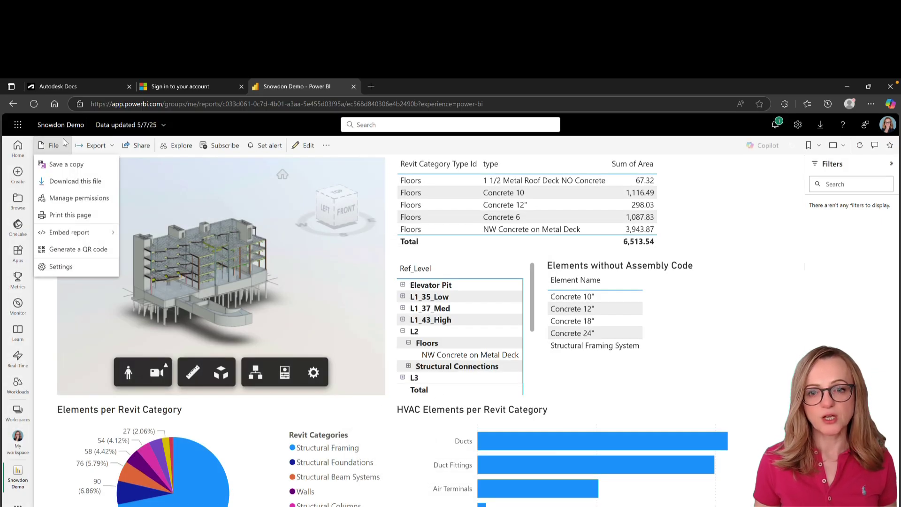
mouse_move(89, 232)
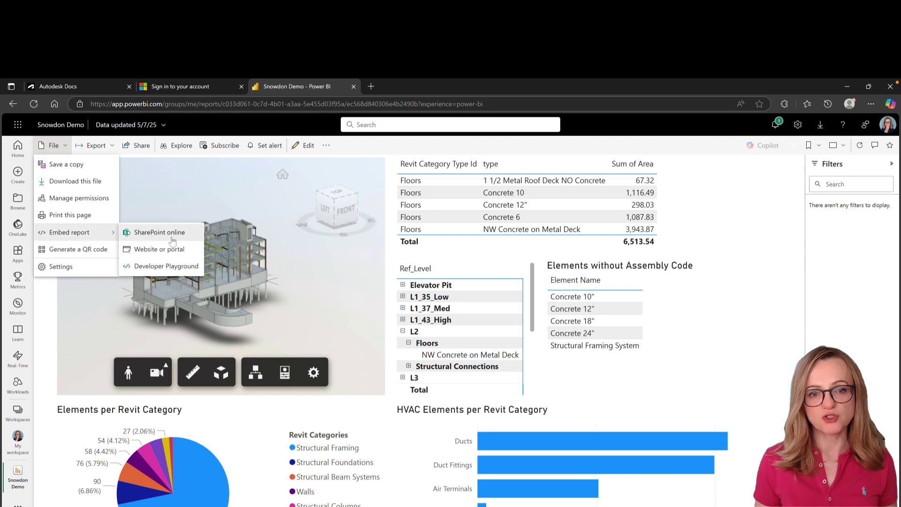
left_click(166, 266)
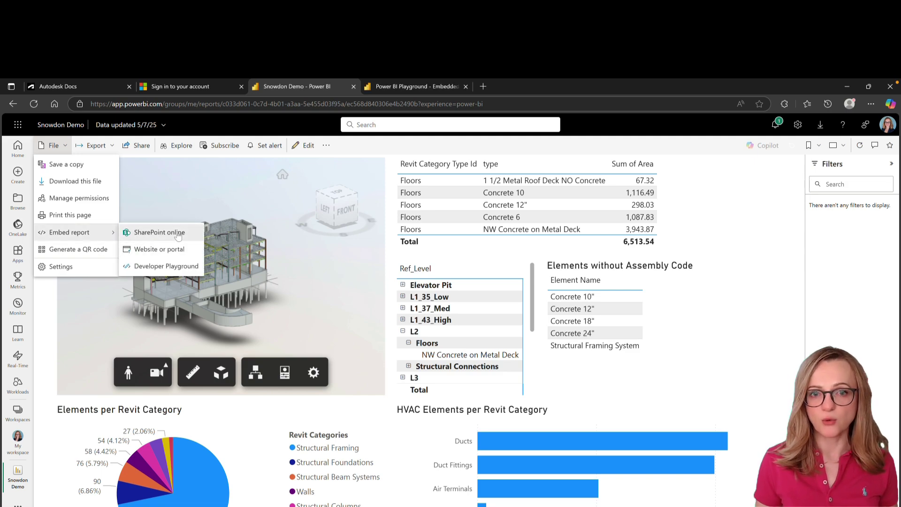
left_click(173, 248)
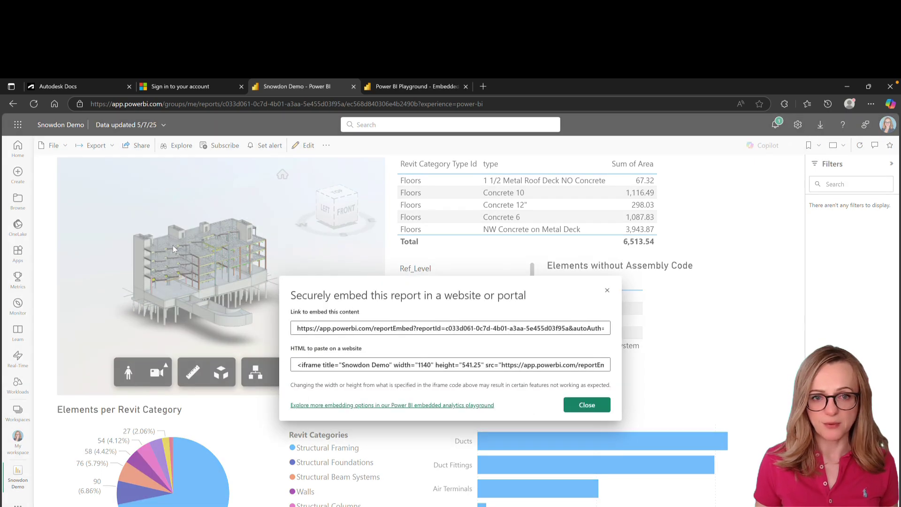
left_click(402, 324)
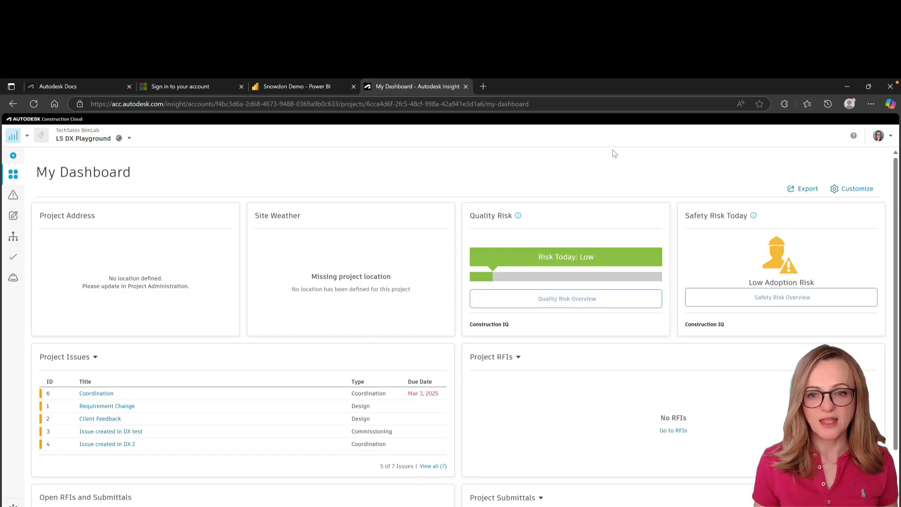
Add the Power BI card from the Card Library, found by searching 'power'
left_click(858, 188)
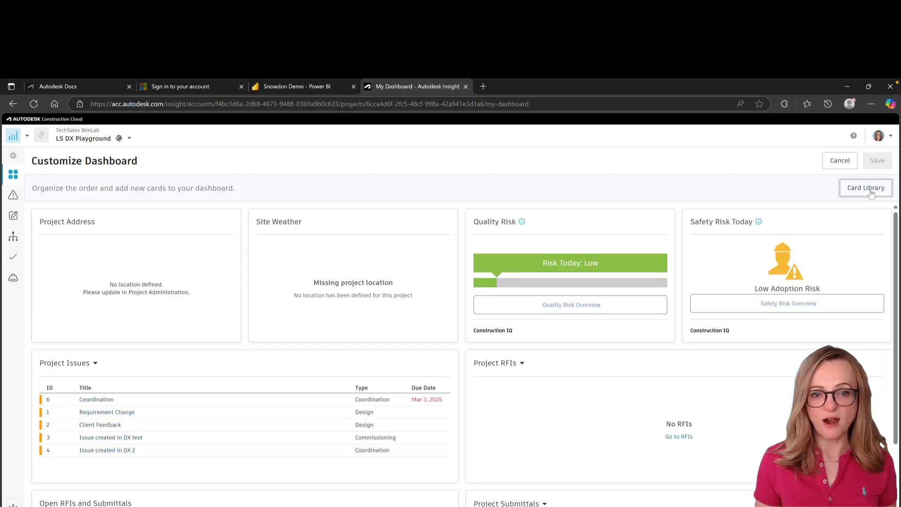
left_click(870, 194)
left_click(799, 195)
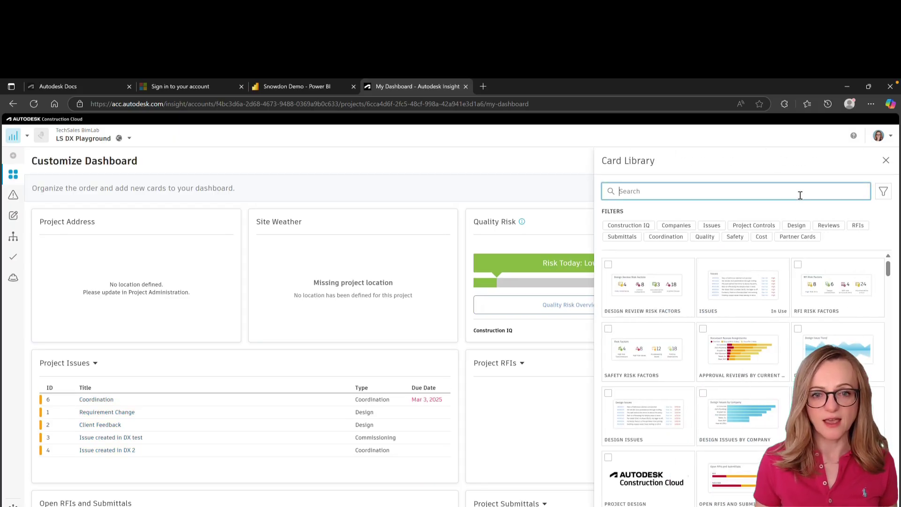
type("power")
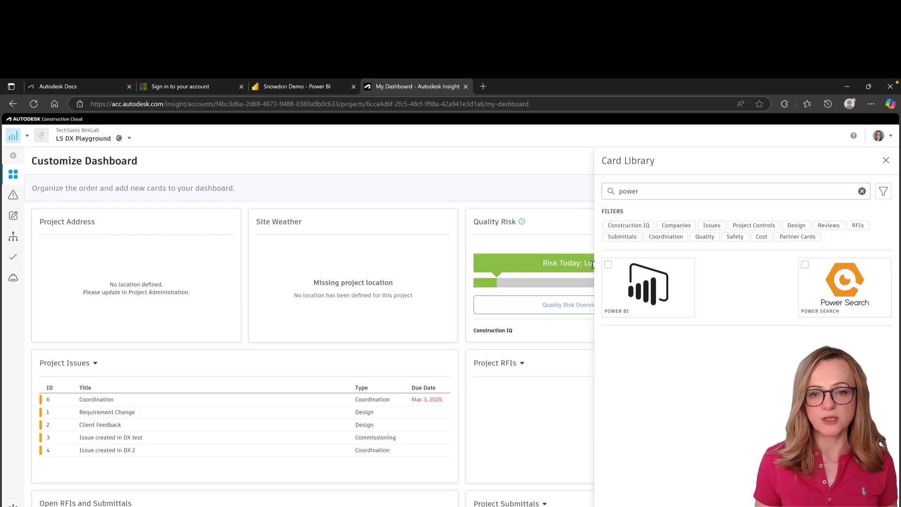
left_click(608, 265)
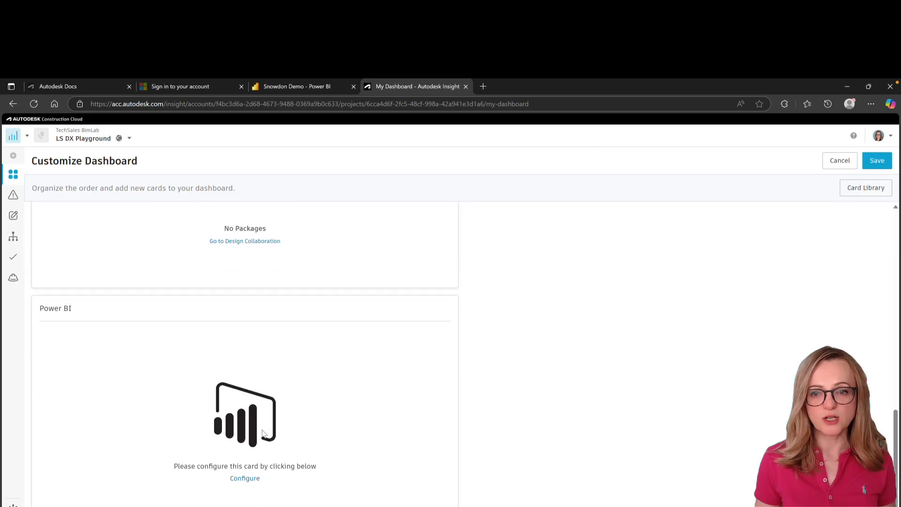
Configure the Power BI card with the pasted embed URL and move it to the top-left
left_click(446, 310)
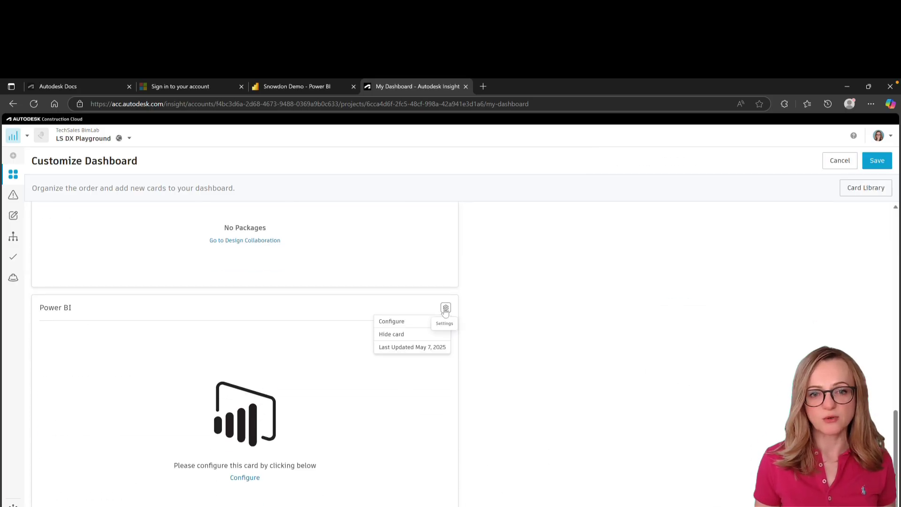
left_click(430, 322)
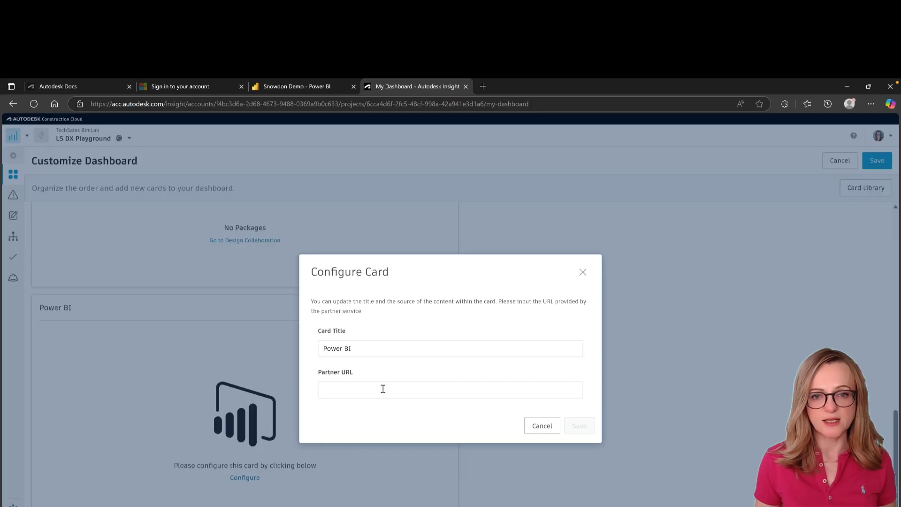
left_click(383, 388)
key("ctrl+v")
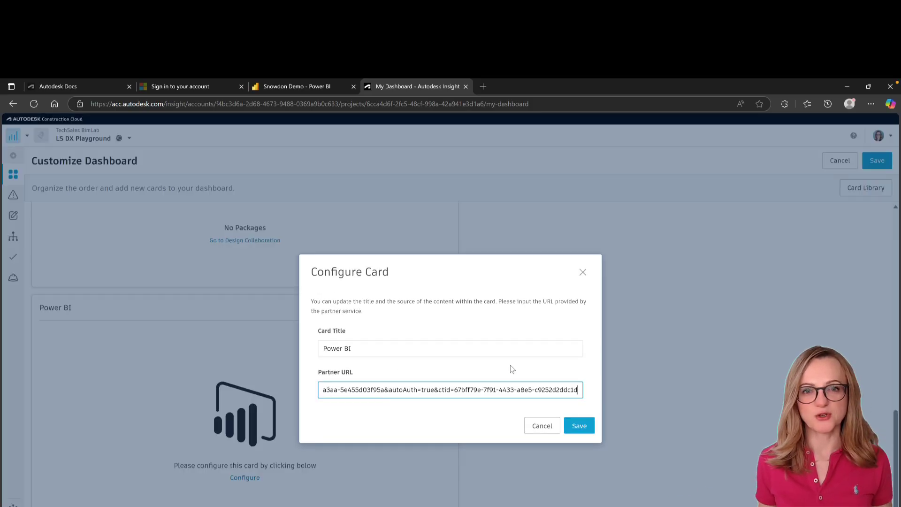
left_click(579, 426)
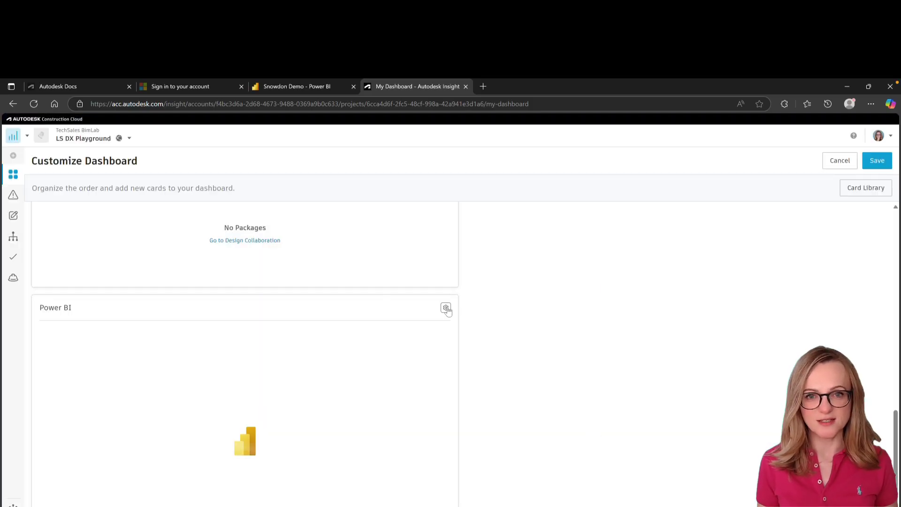
left_click_drag(447, 310, 436, 222)
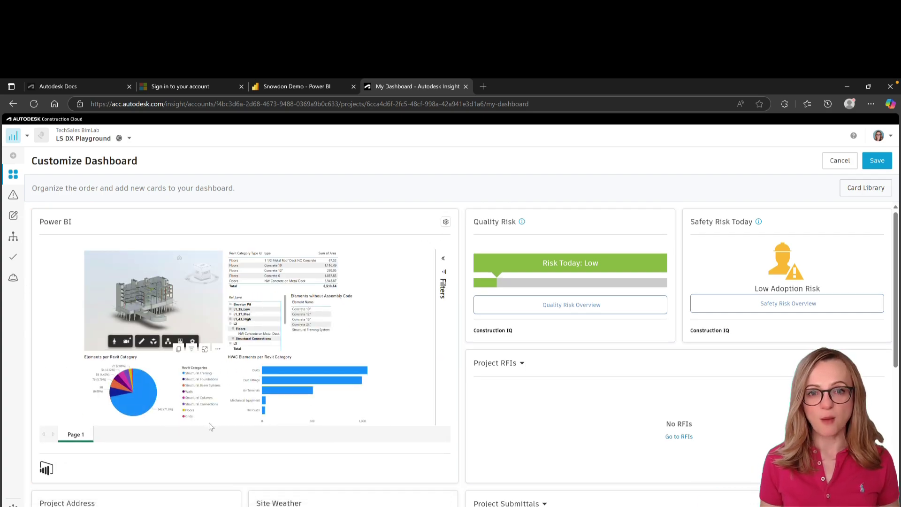